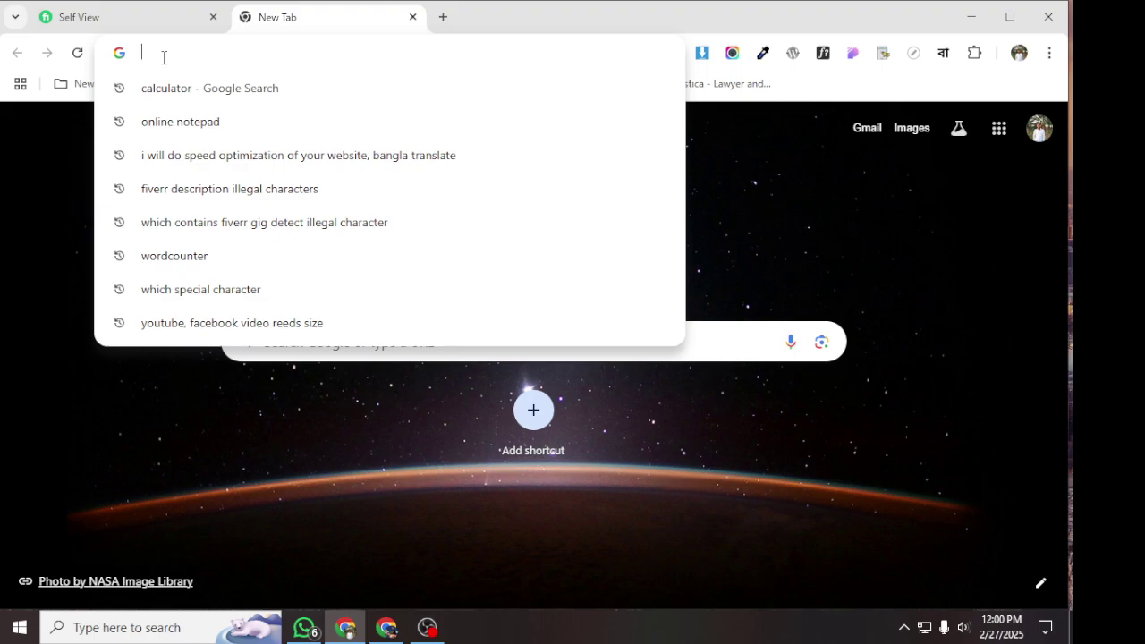
Open the WordPress admin dashboard of the site's project subdomain at /wp-admin/
type("proj")
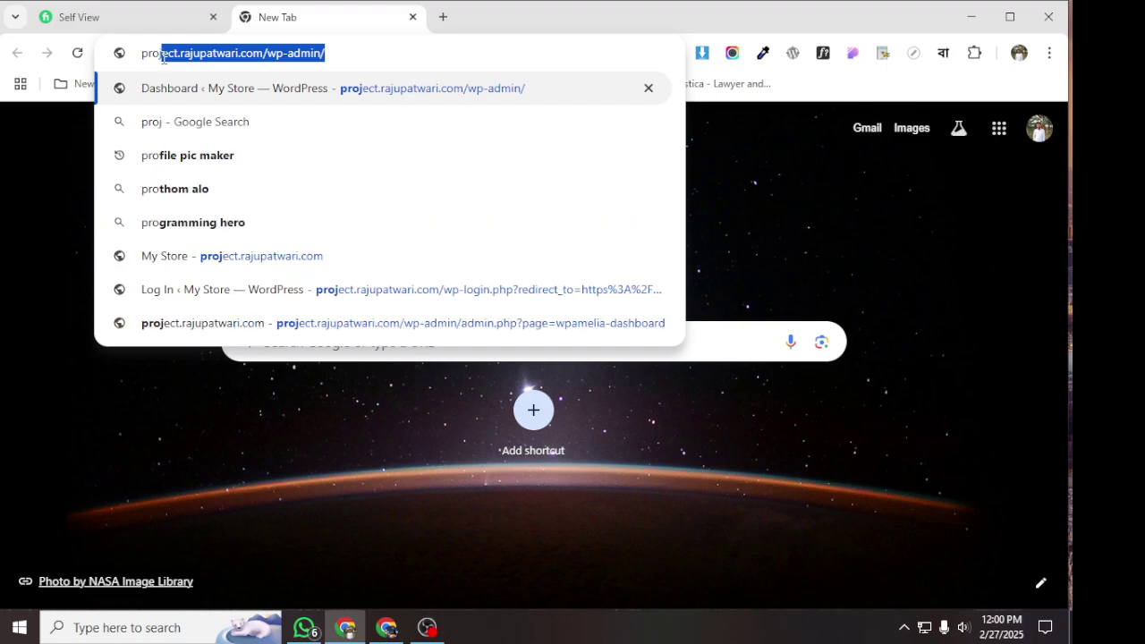
type("ect.raju")
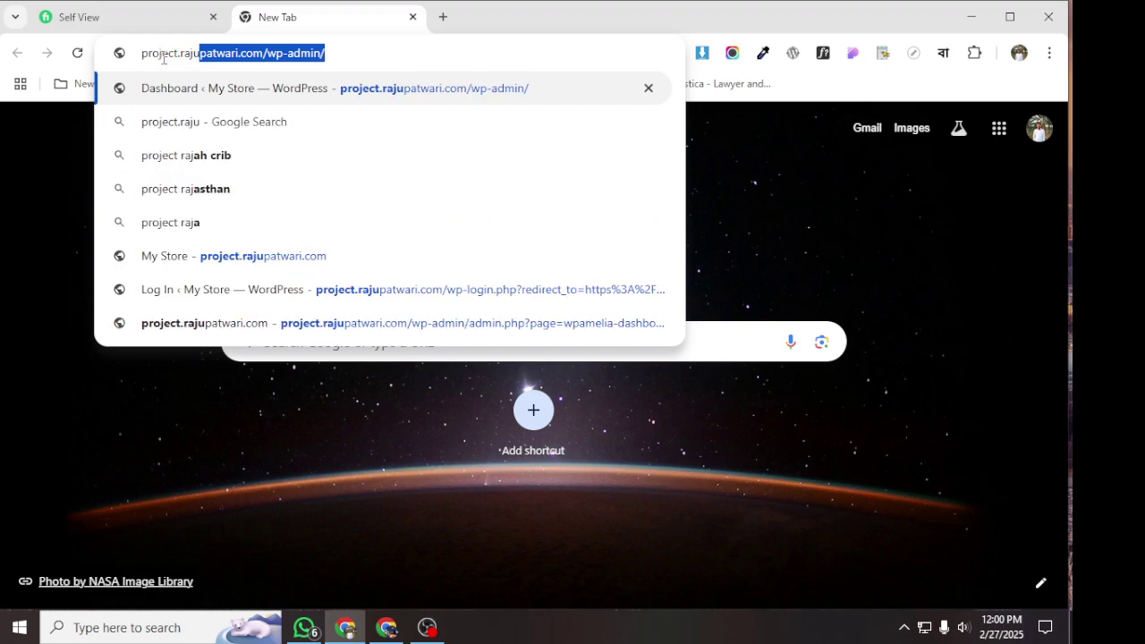
type("patwari")
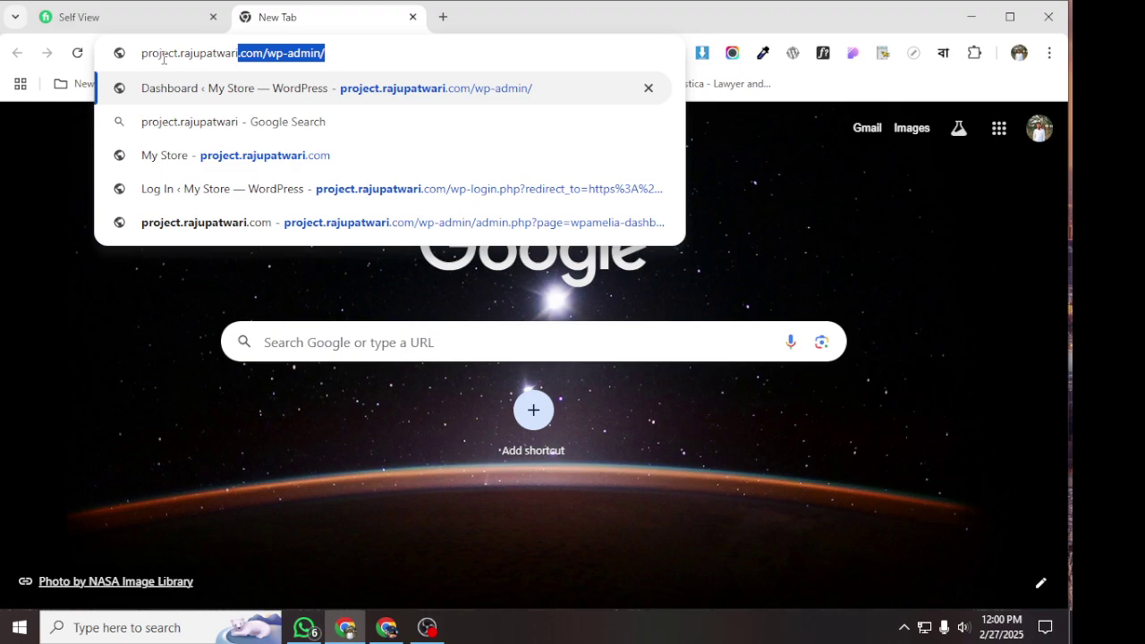
type(".com/wp")
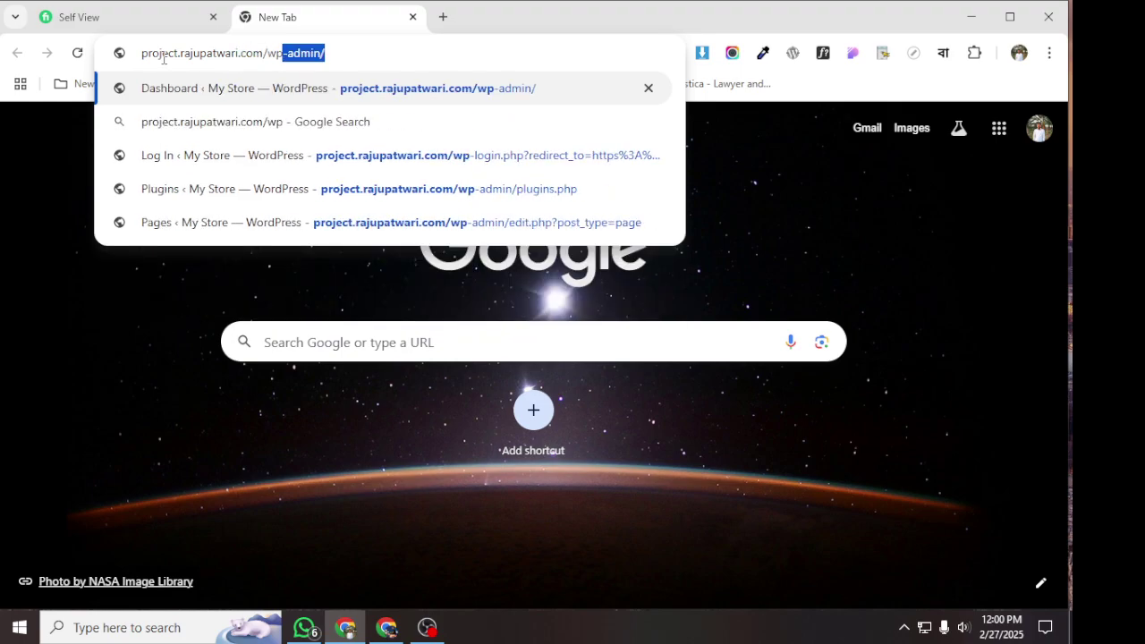
type("-admi")
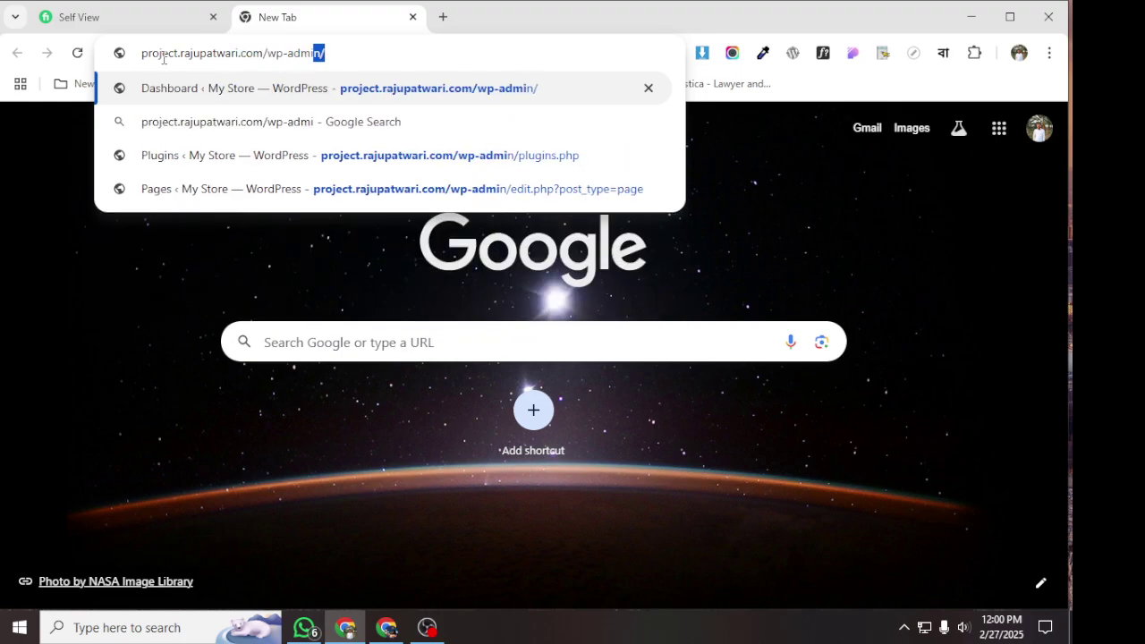
type("n/")
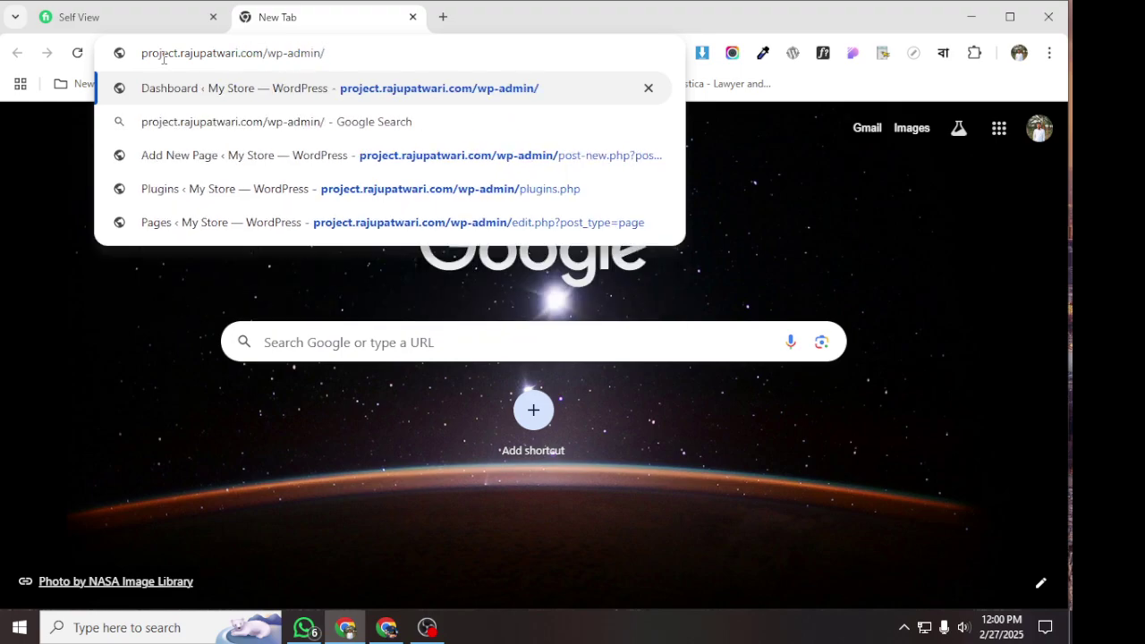
key("Return")
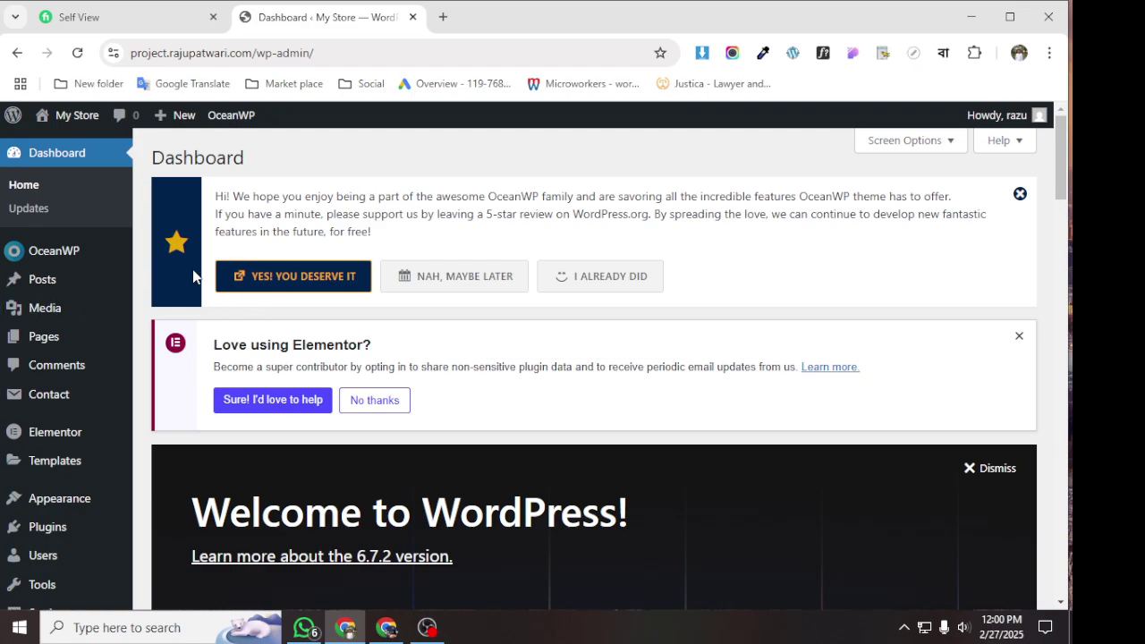
Open the list of all posts and look through the existing posts
scroll(325, 287, "down", 2)
scroll(380, 282, "up", 2)
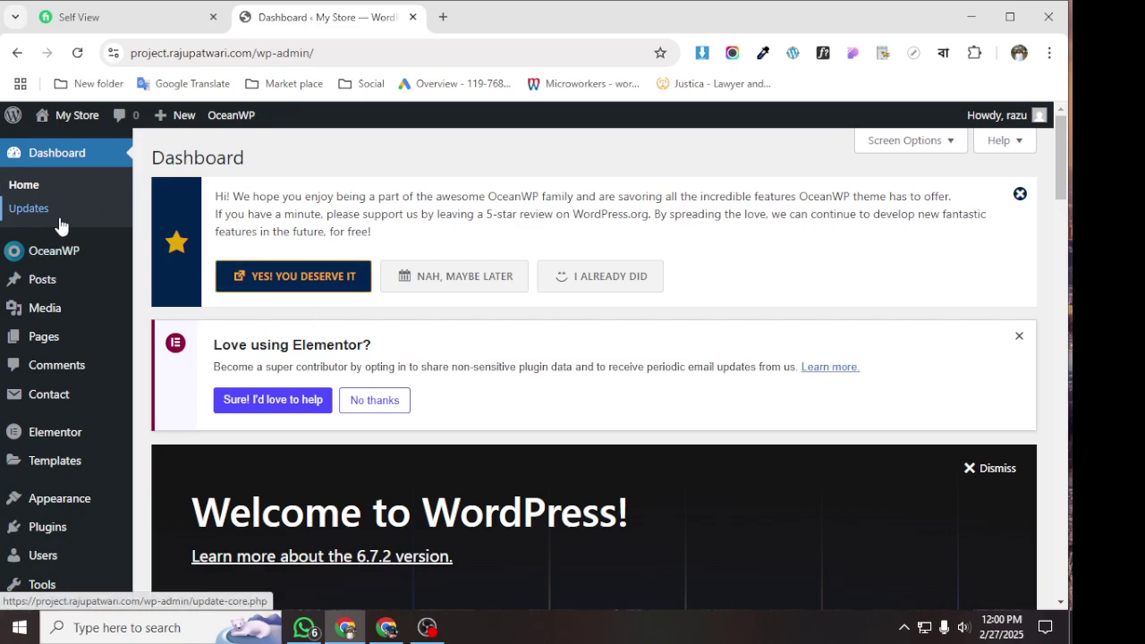
mouse_move(60, 280)
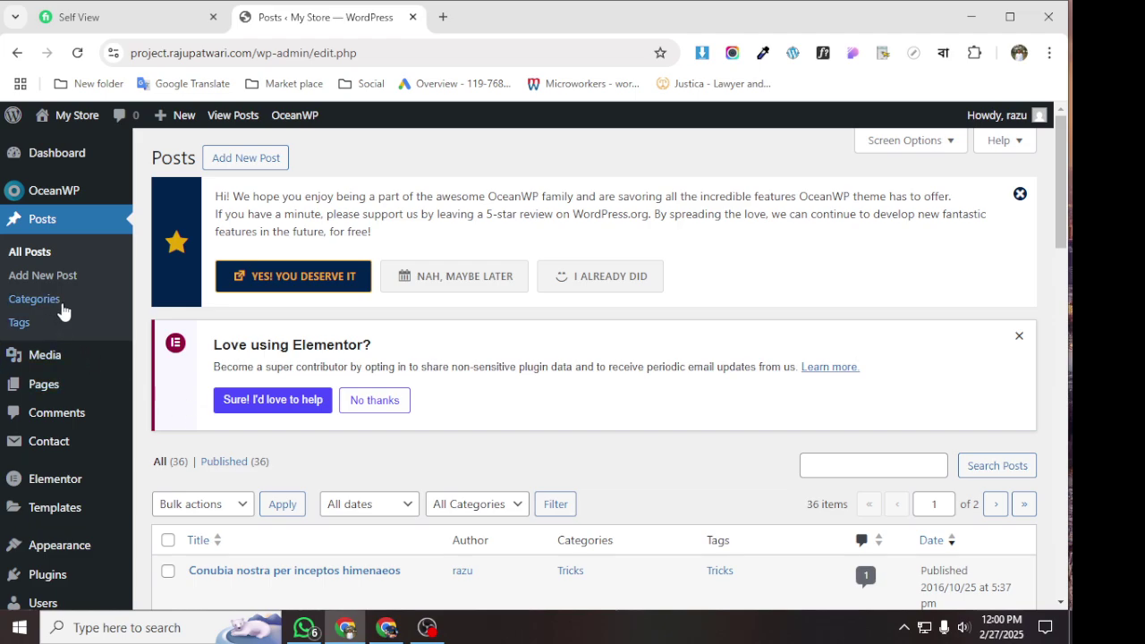
scroll(302, 399, "down", 3)
scroll(259, 393, "up", 1)
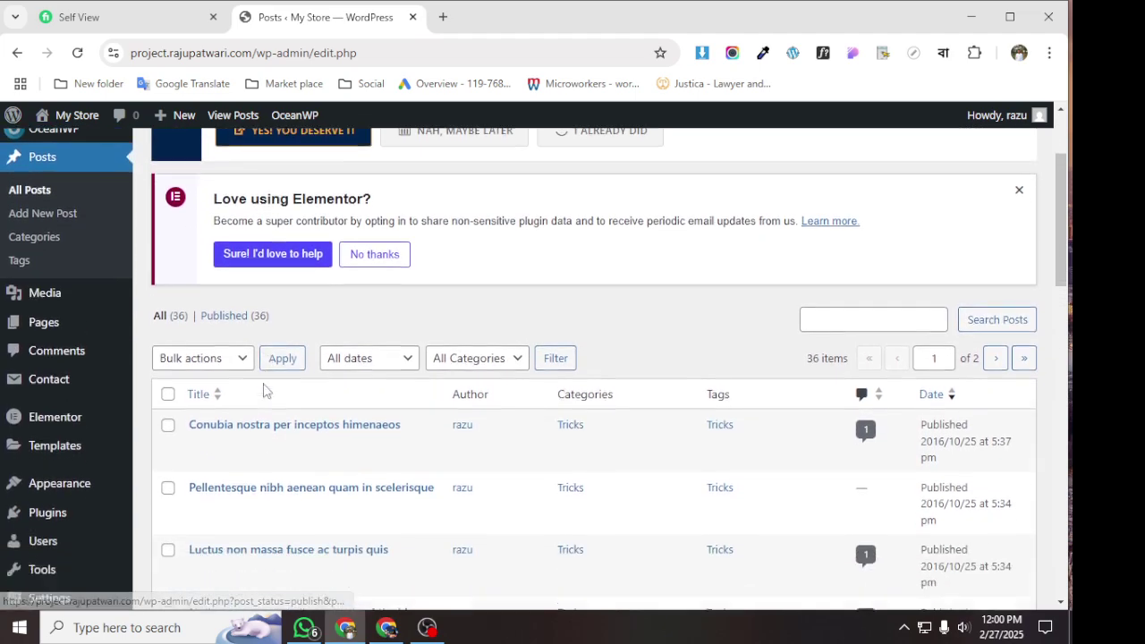
scroll(266, 388, "down", 10)
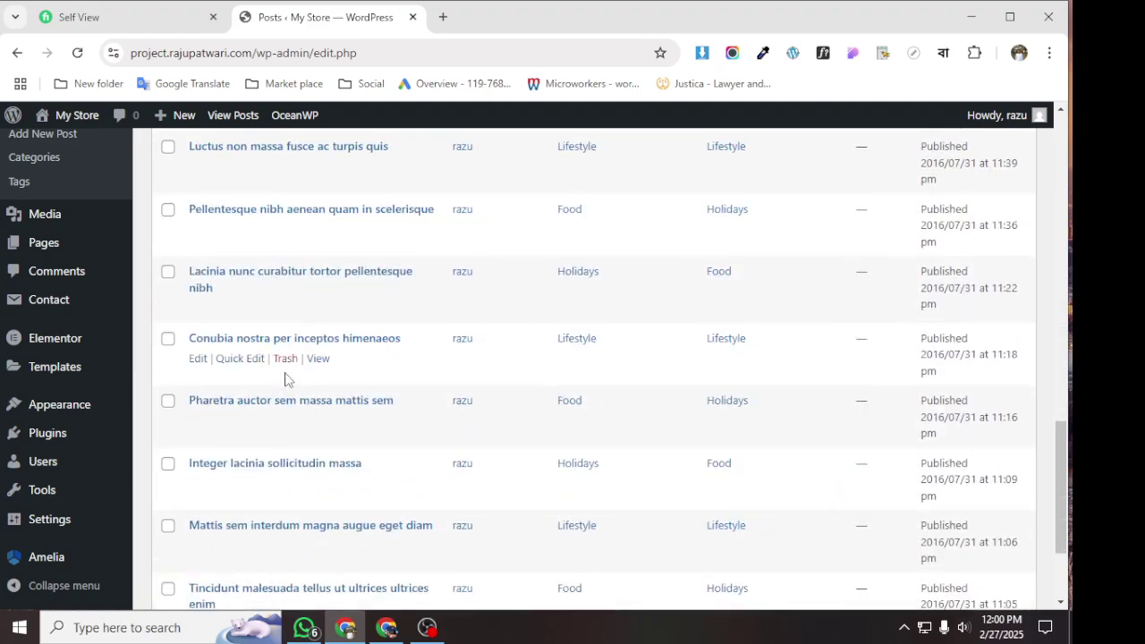
scroll(286, 378, "down", 3)
scroll(289, 376, "up", 15)
scroll(260, 357, "down", 2)
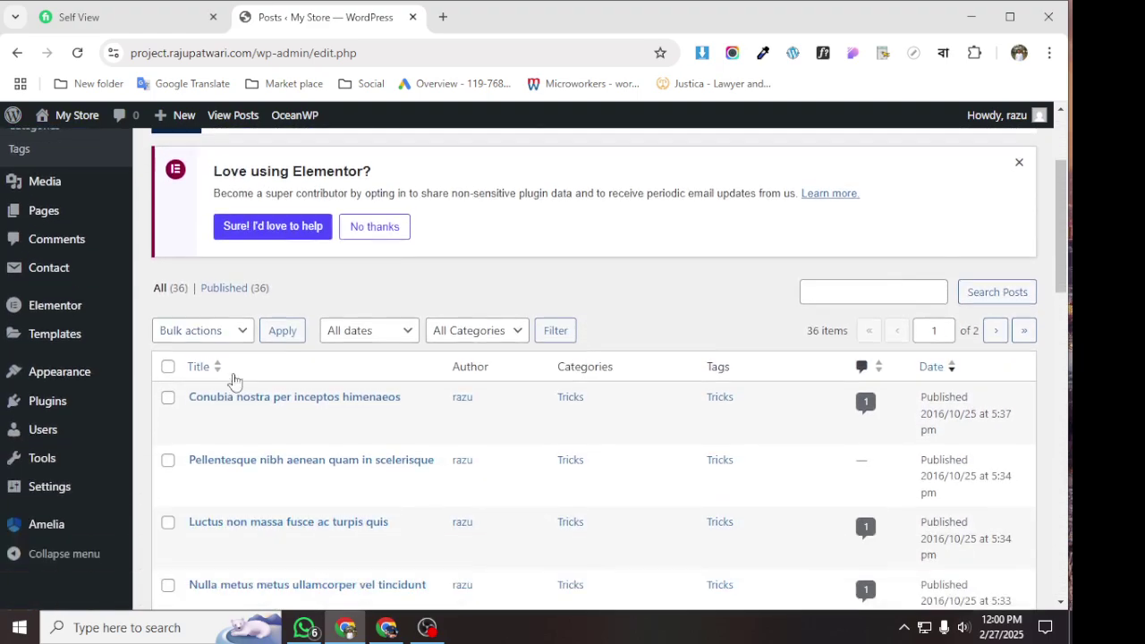
scroll(234, 381, "down", 1)
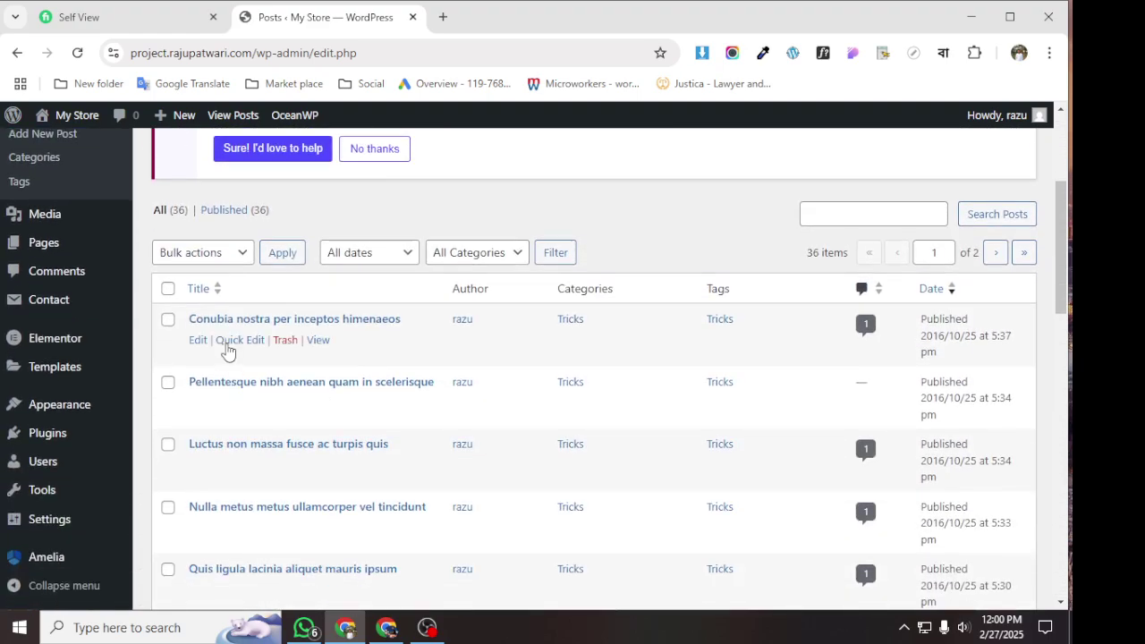
Select every post on the first page of the list and move them to the Trash in bulk
left_click(169, 290)
scroll(269, 393, "up", 1)
scroll(233, 268, "down", 1)
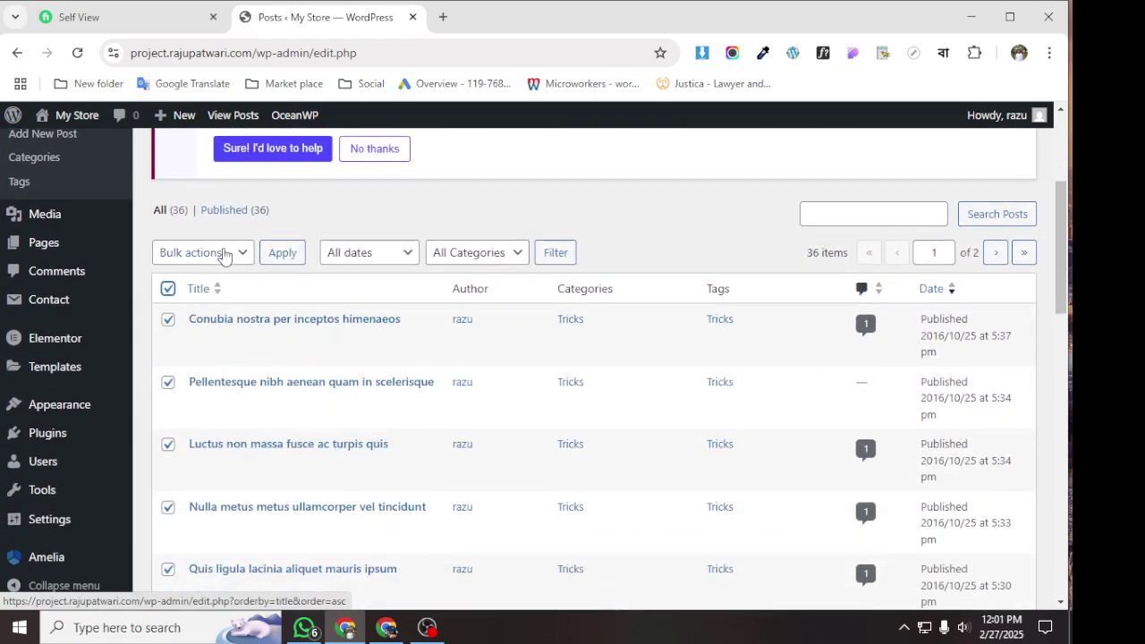
left_click(224, 255)
left_click(193, 322)
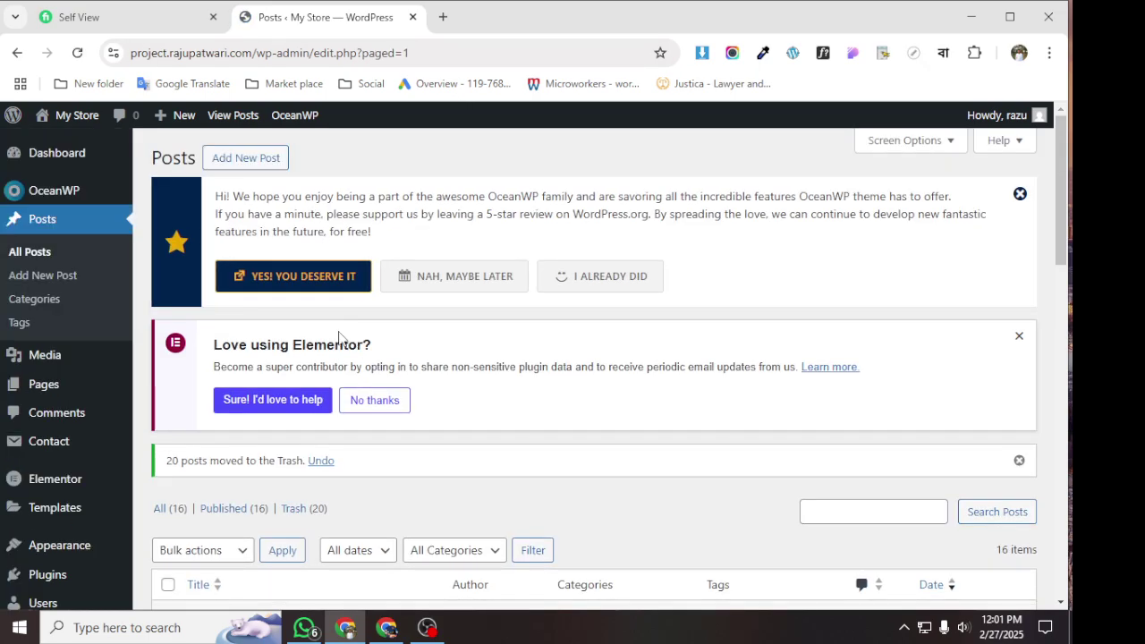
Move all the remaining posts in the list to the Trash in bulk
scroll(411, 331, "down", 5)
scroll(325, 331, "up", 4)
scroll(304, 329, "down", 1)
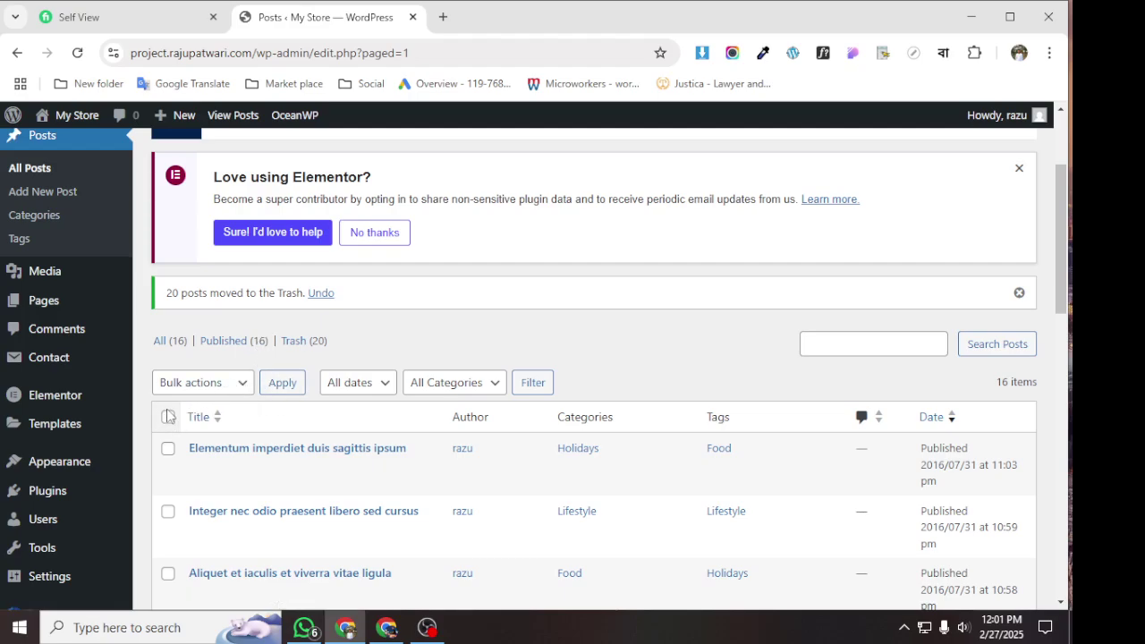
left_click(232, 386)
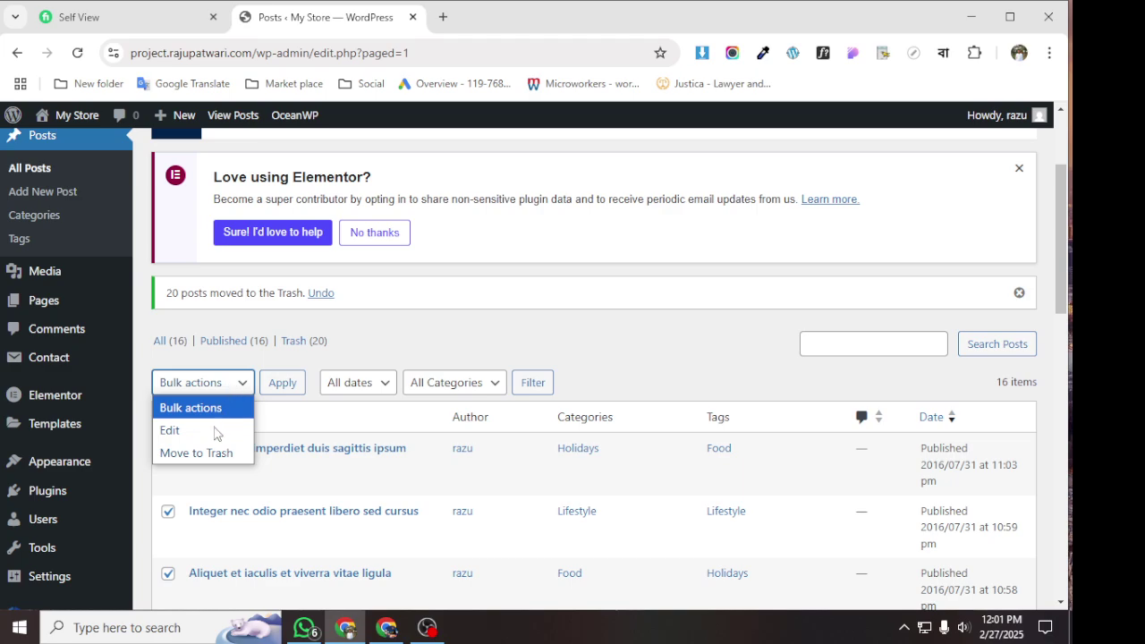
left_click(212, 452)
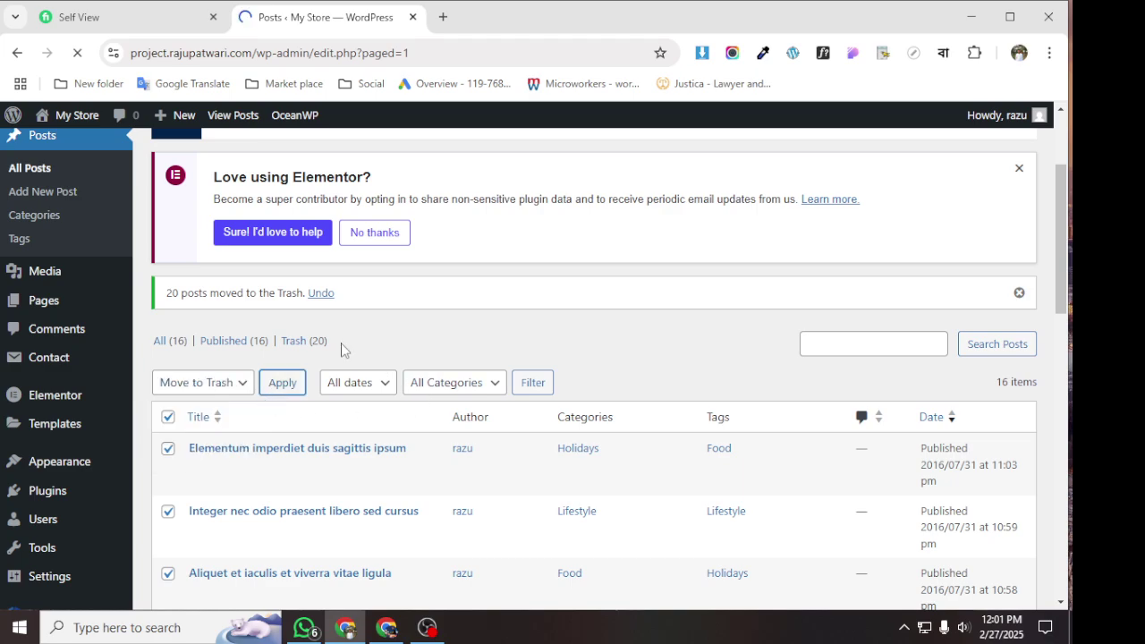
scroll(341, 350, "down", 1)
scroll(341, 350, "down", 2)
Open the editor for a new post in a separate browser tab
mouse_move(114, 405)
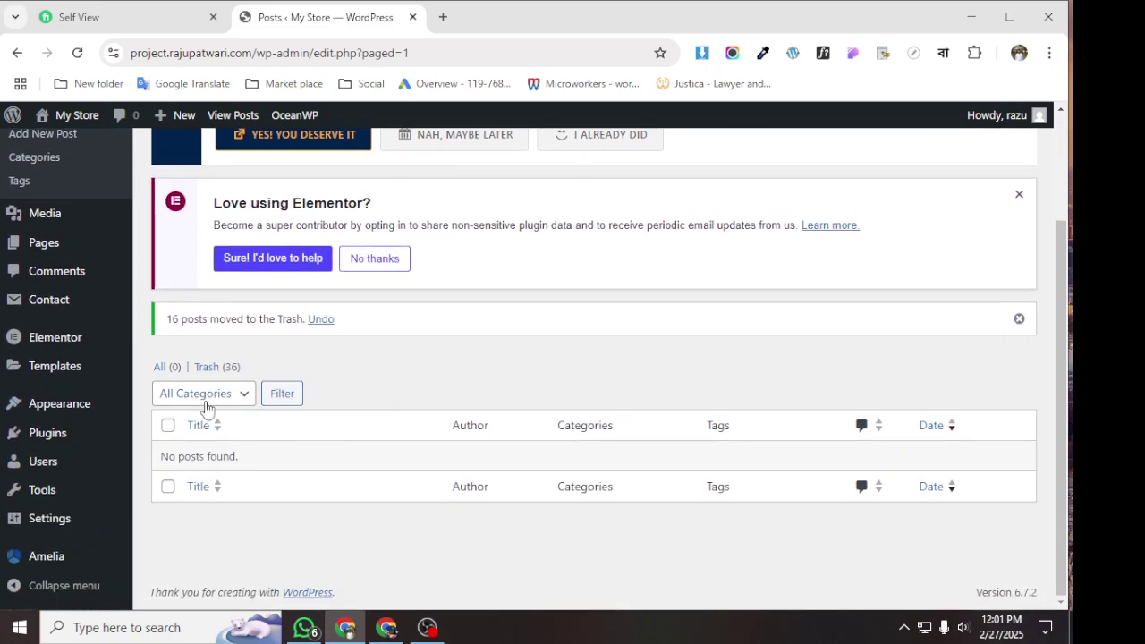
scroll(269, 349, "up", 2)
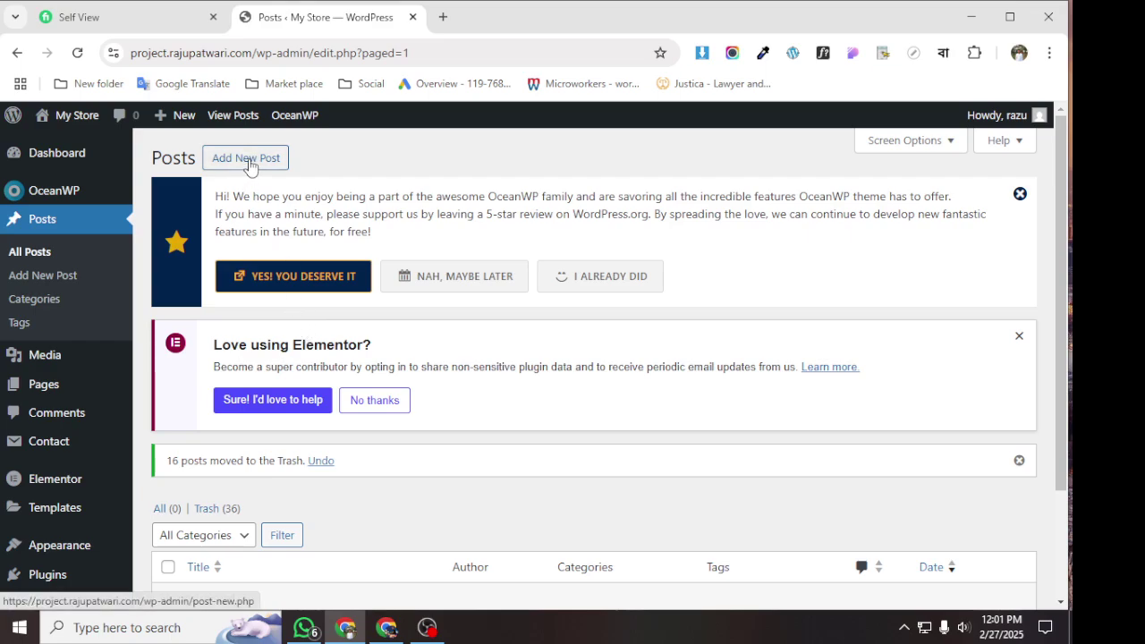
left_click_drag(362, 86, 447, 17)
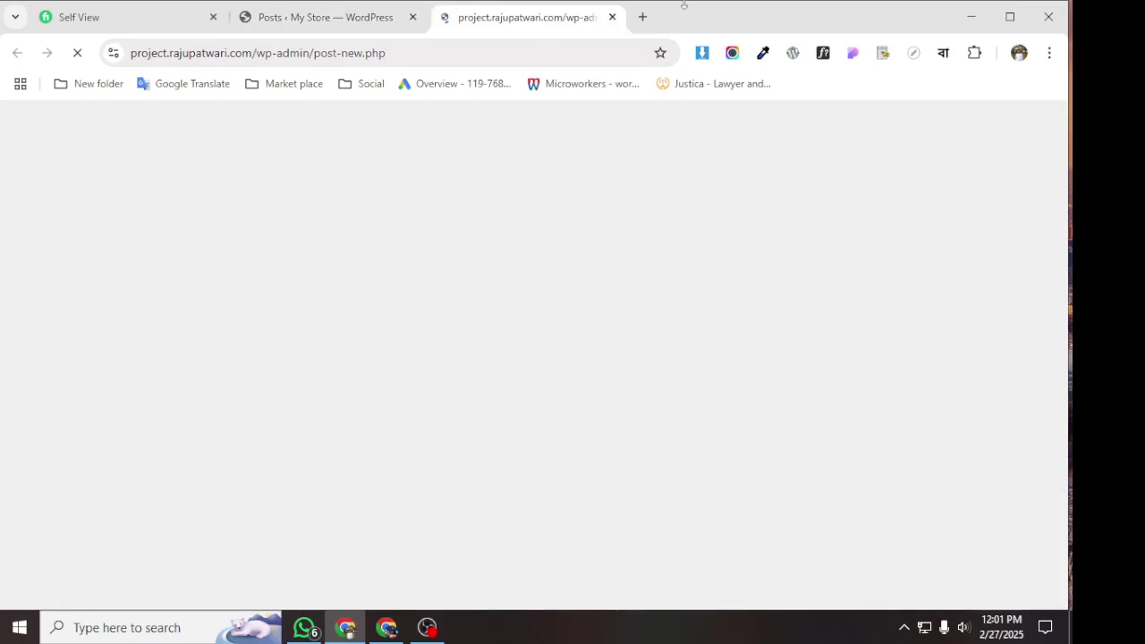
Search Google for "prothom alo" in a new browser tab, open the newspaper's website, and dismiss its news alert prompt and advertisement
left_click(641, 17)
left_click(344, 53)
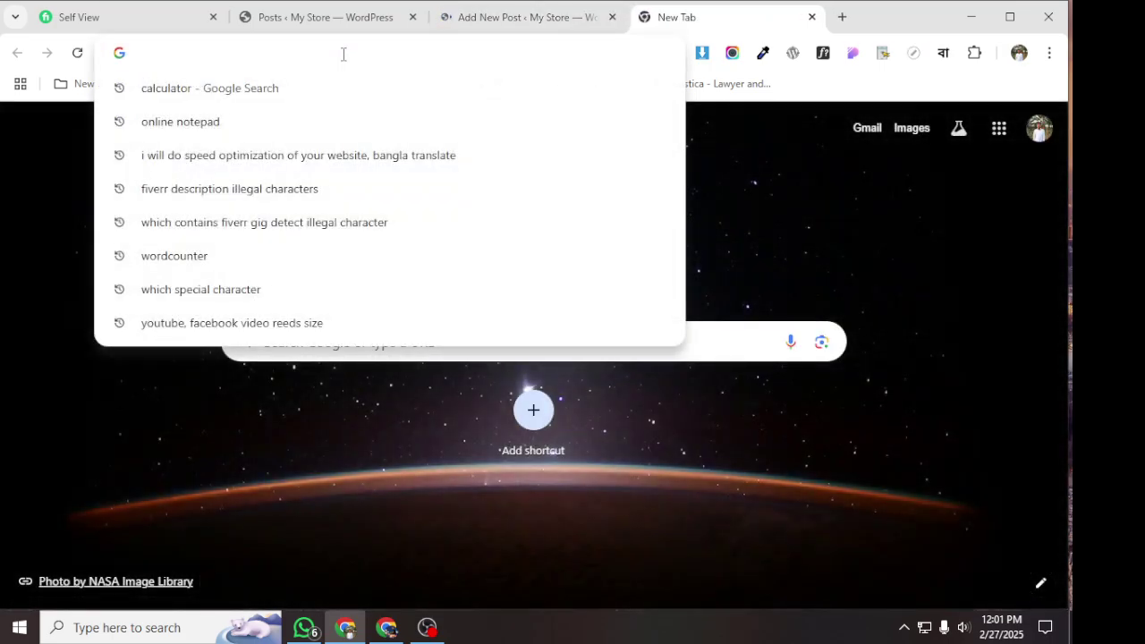
type("prothom")
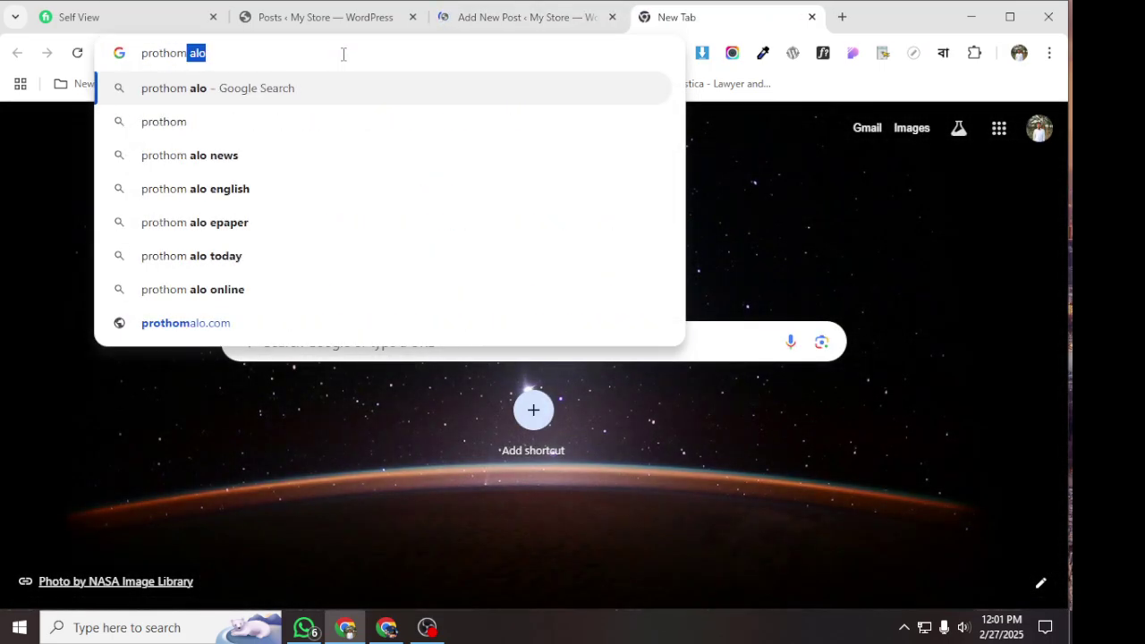
key("Return")
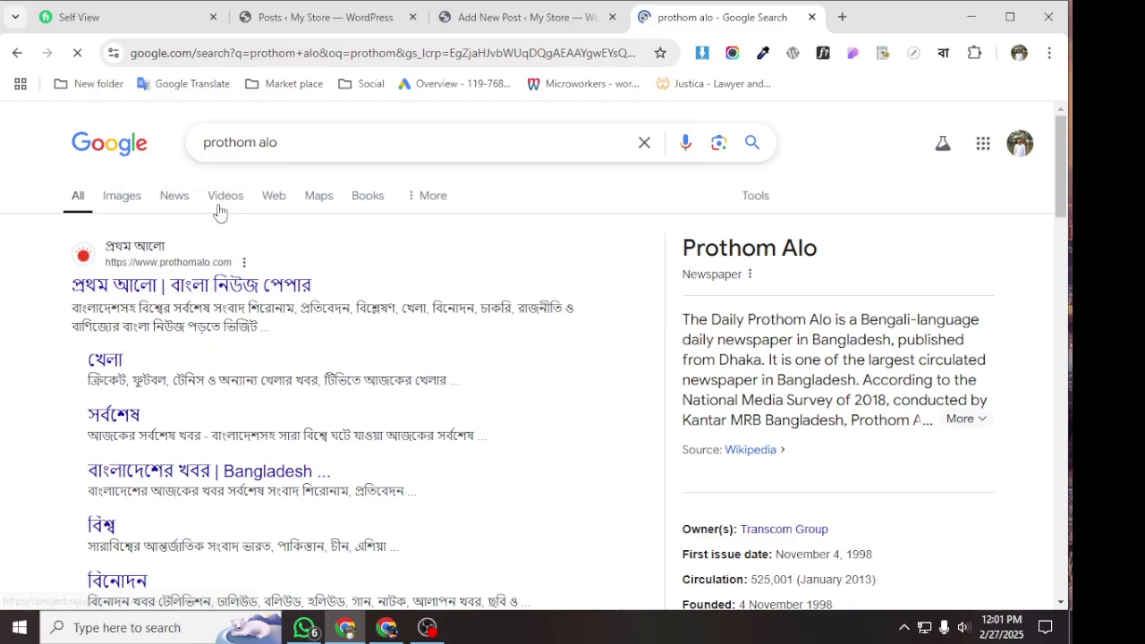
left_click(219, 286)
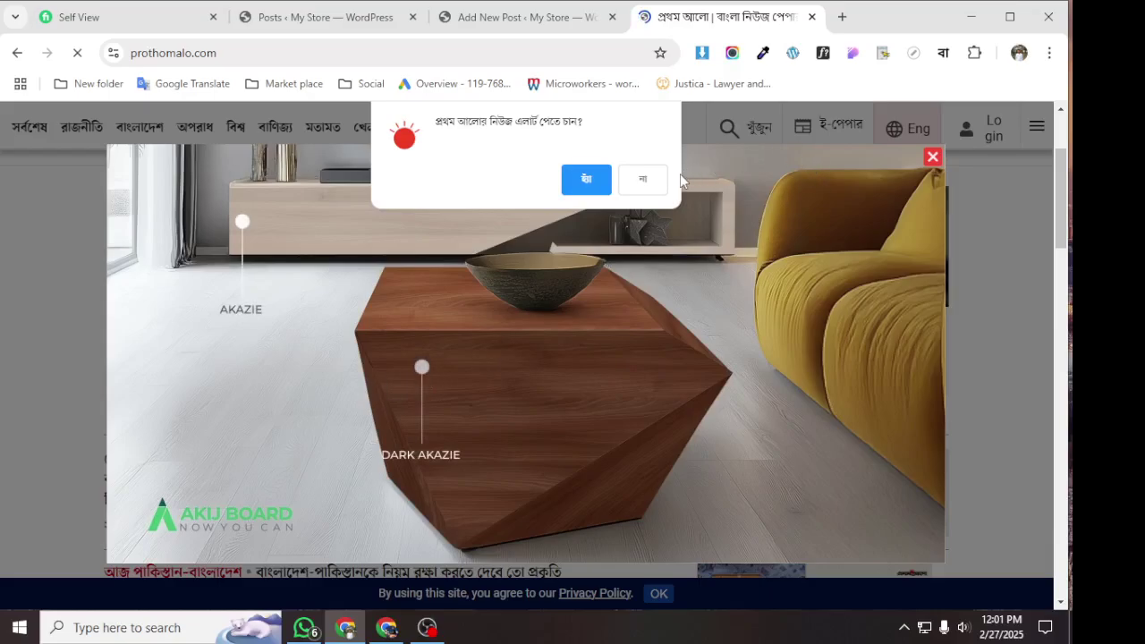
left_click(639, 186)
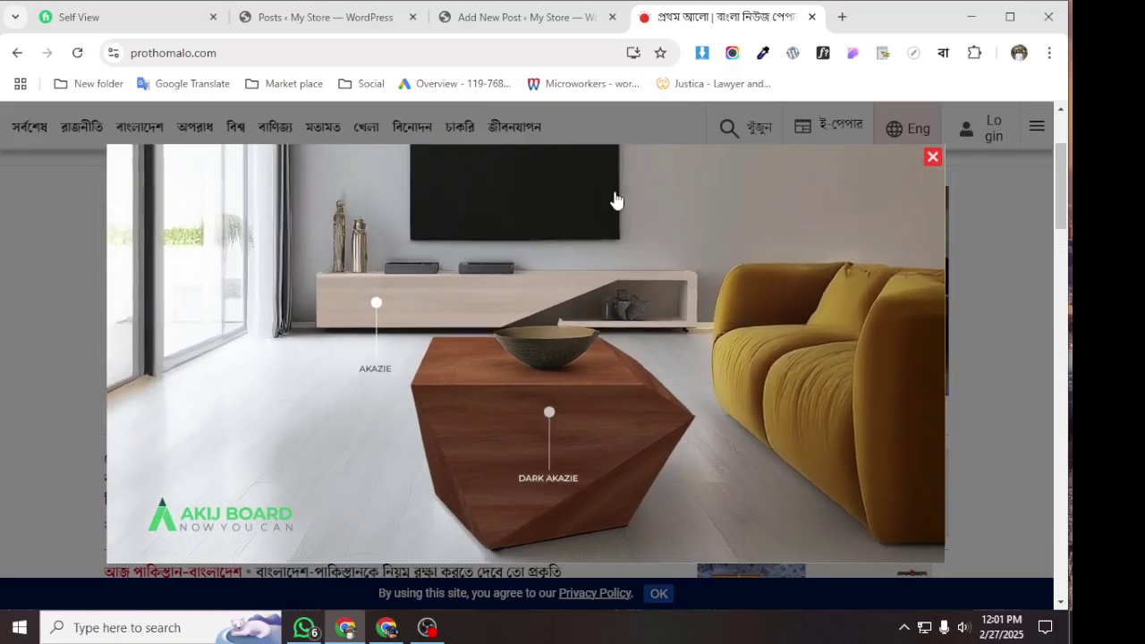
left_click(932, 157)
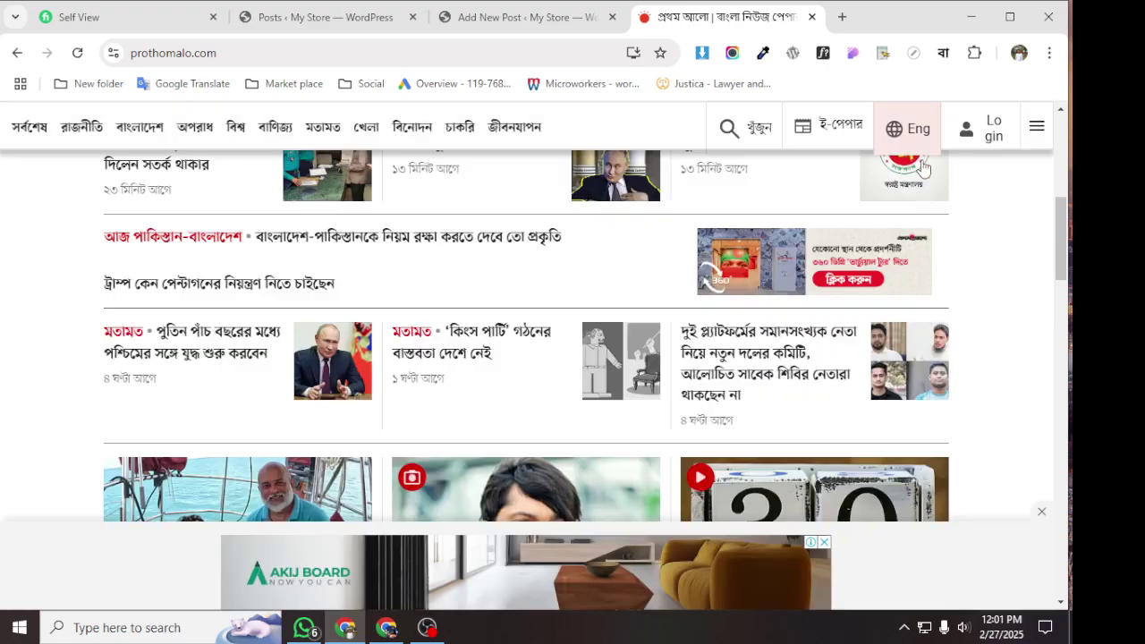
Open the article "যাবতীয় সম্পদ বিক্রি করে কেন সাগরে ভাসছে এই পরিবার" from the news homepage
scroll(418, 312, "down", 3)
scroll(417, 312, "up", 2)
scroll(417, 313, "down", 1)
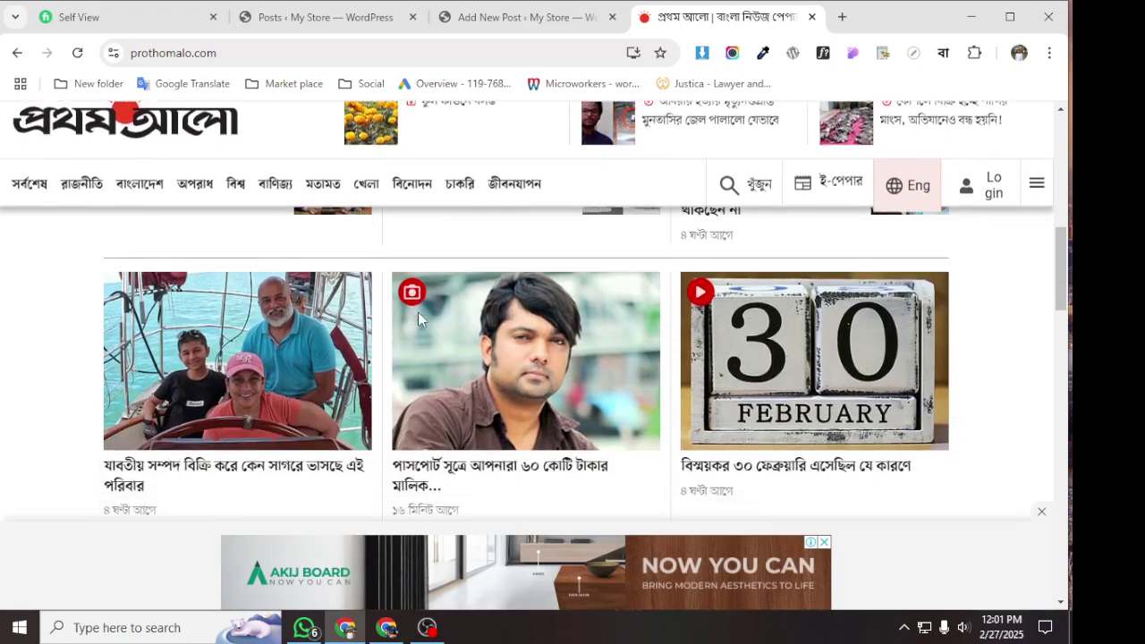
scroll(418, 311, "down", 2)
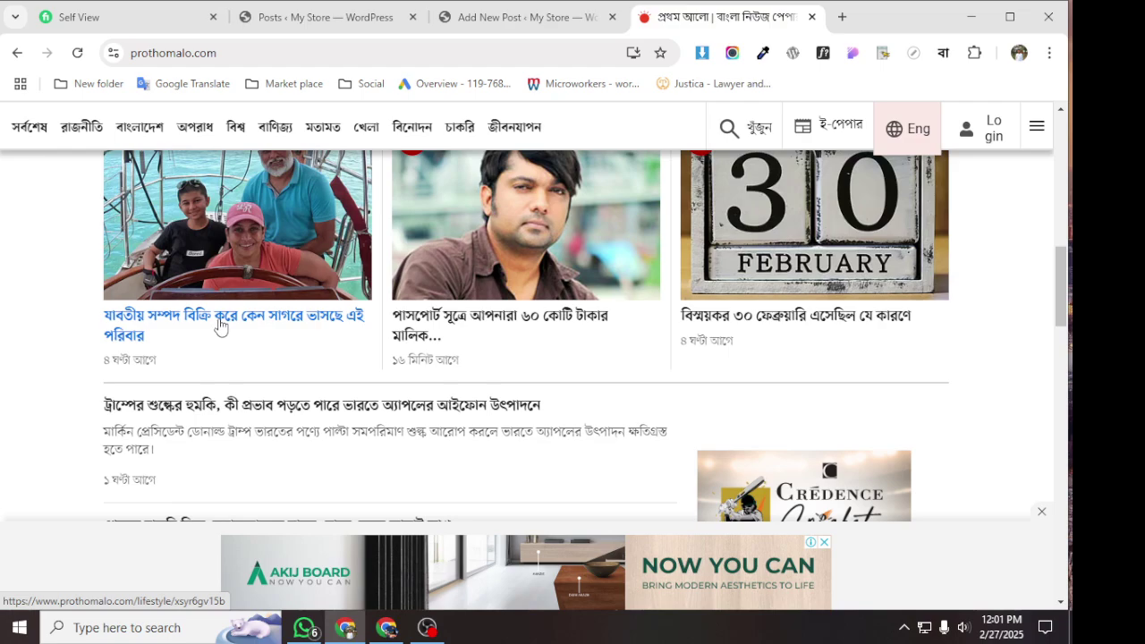
left_click(220, 326)
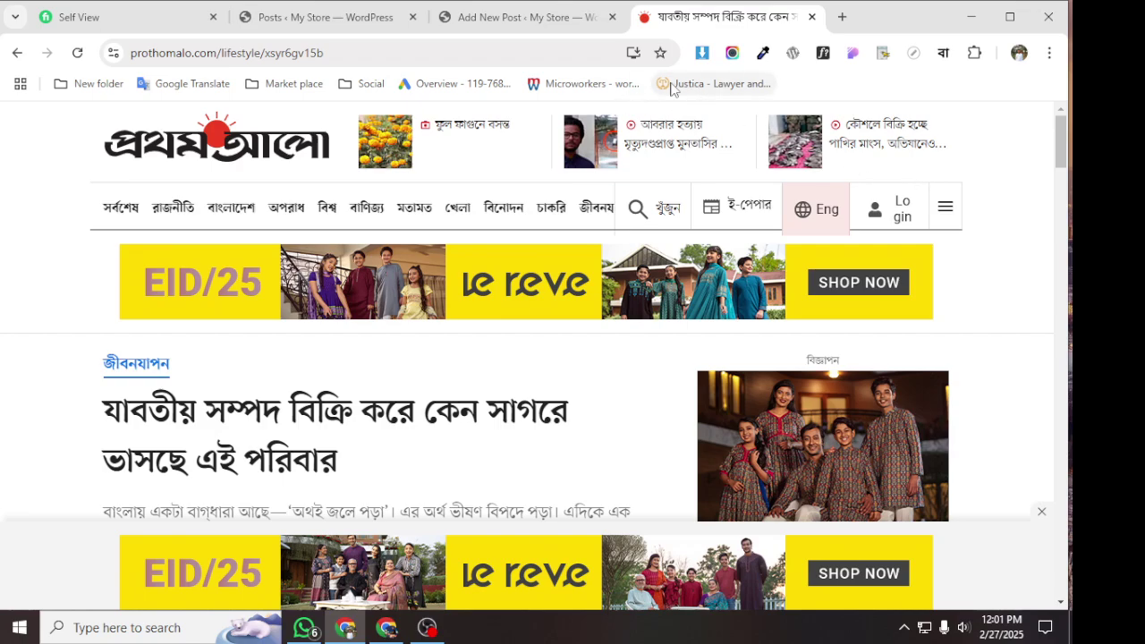
Return to the new post's editor and place the cursor in the empty post title
left_click(491, 25)
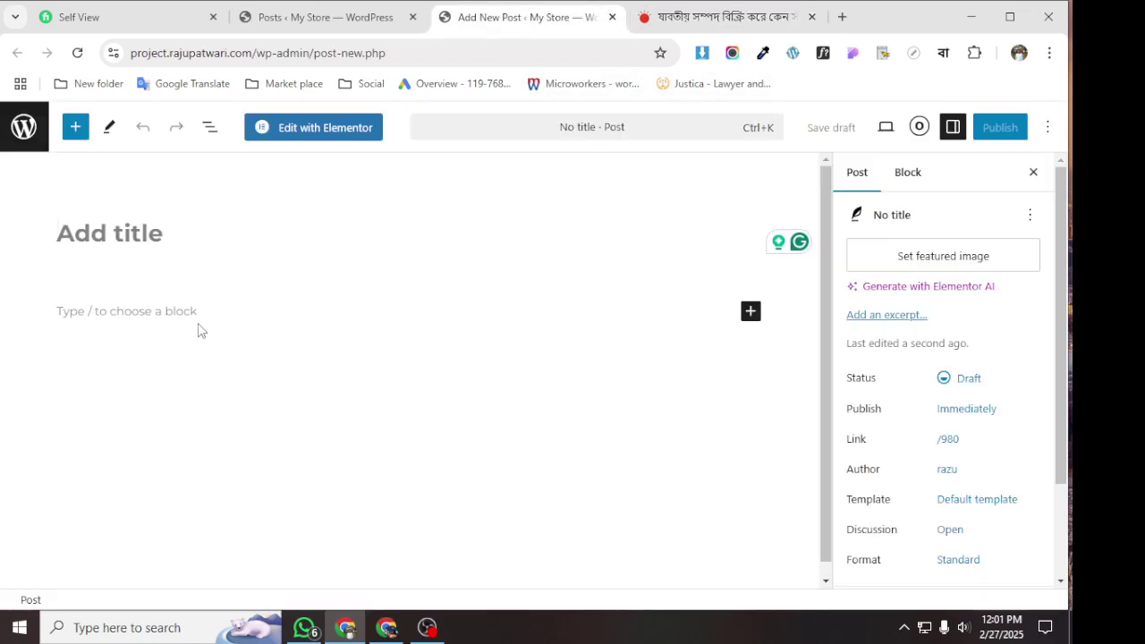
scroll(64, 257, "down", 1)
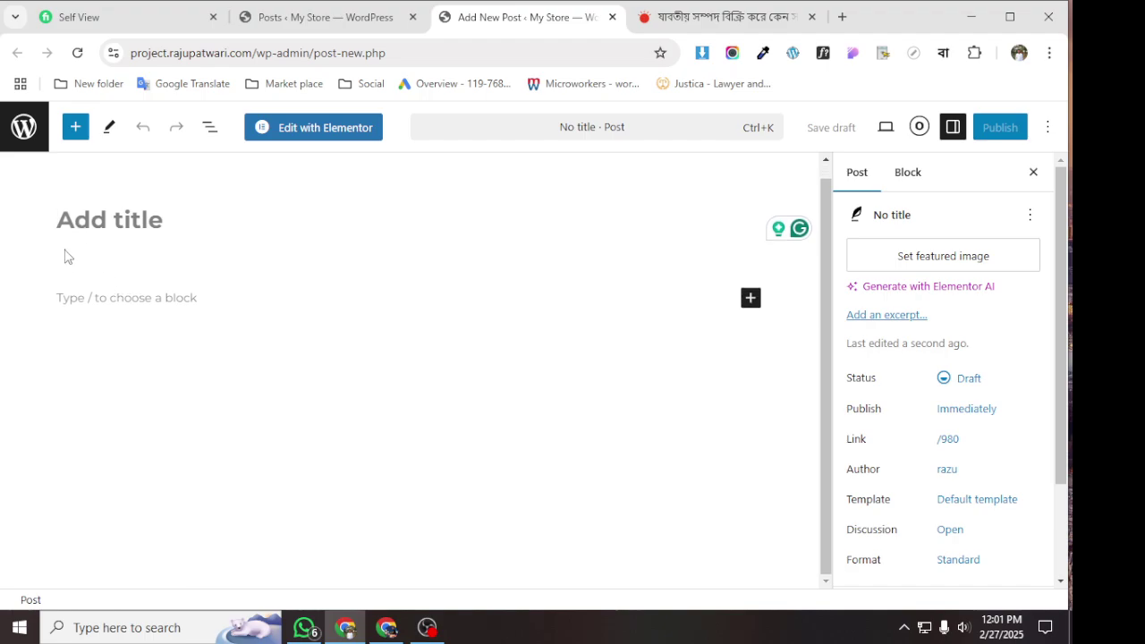
left_click(191, 221)
scroll(249, 216, "up", 1)
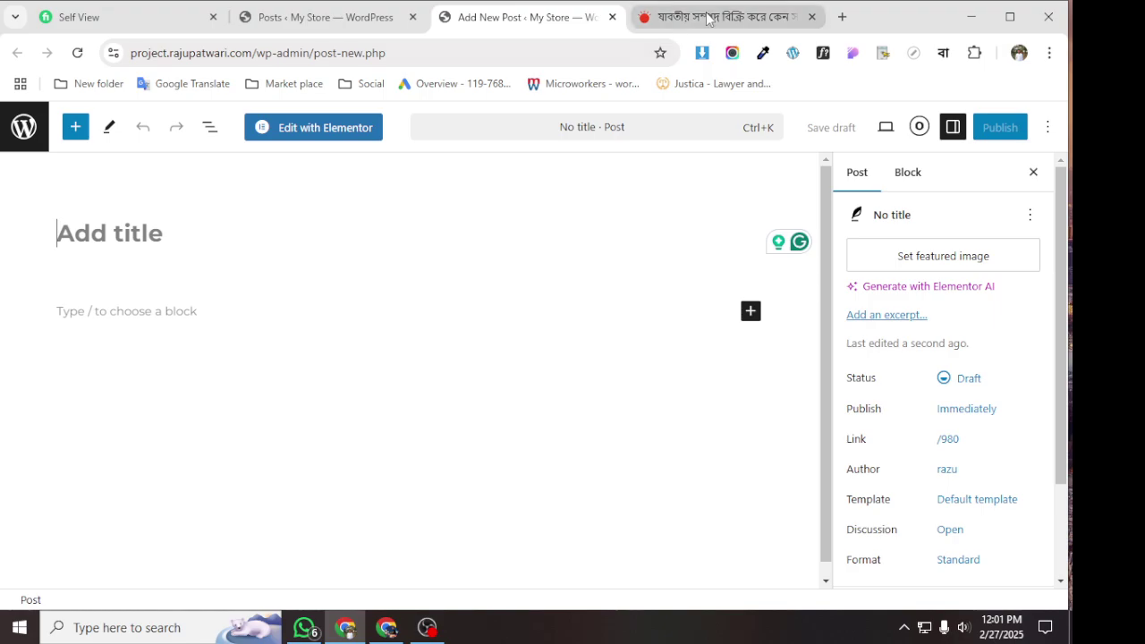
Copy the full headline of the opened Prothom Alo article
left_click(680, 18)
scroll(177, 441, "down", 2)
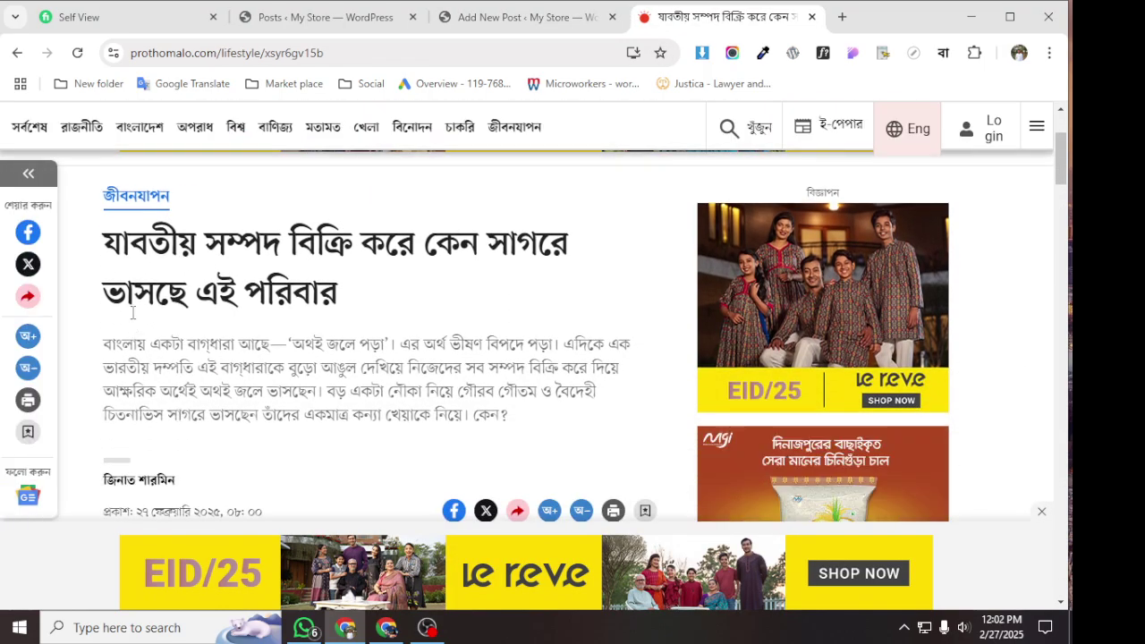
left_click_drag(105, 239, 341, 296)
key("ctrl+c")
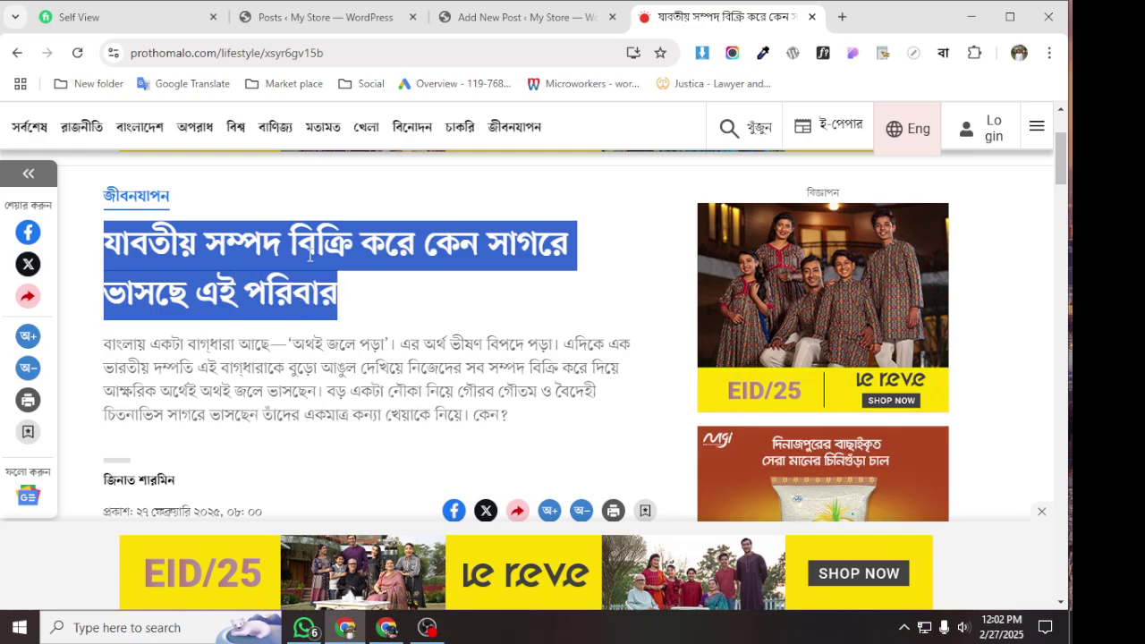
Paste the copied headline "যাবতীয় সম্পদ বিক্রি করে কেন সাগরে ভাসছে এই পরিবার" as the new WordPress post's title
left_click(518, 18)
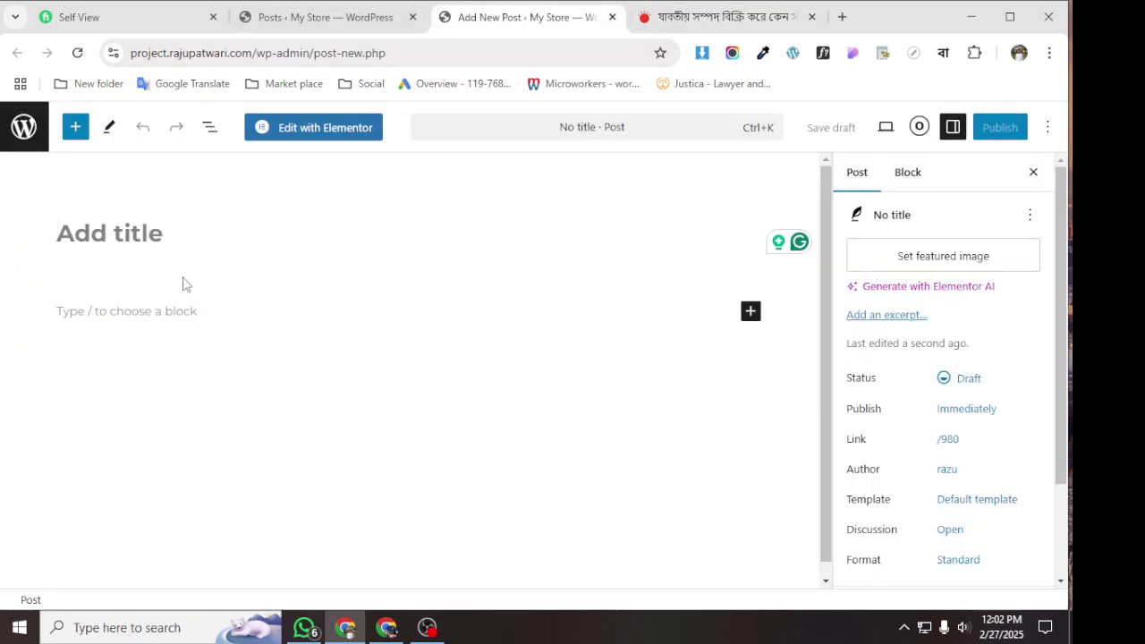
left_click(176, 245)
key("ctrl+v")
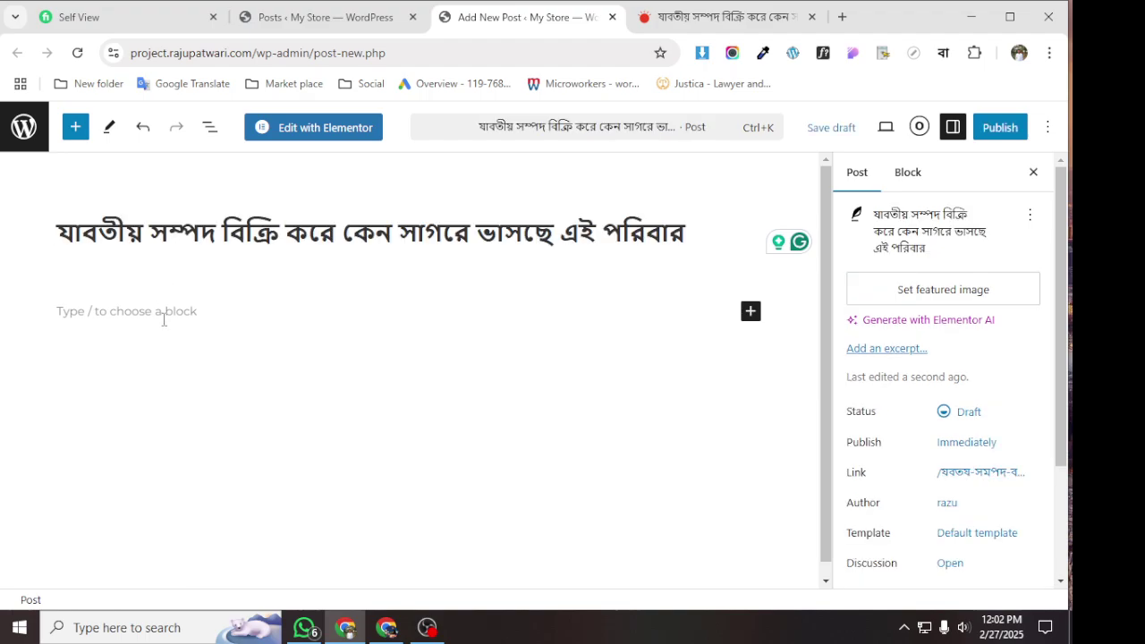
Copy the article's introductory paragraph below the headline and paste it into the post's first paragraph block
left_click(164, 319)
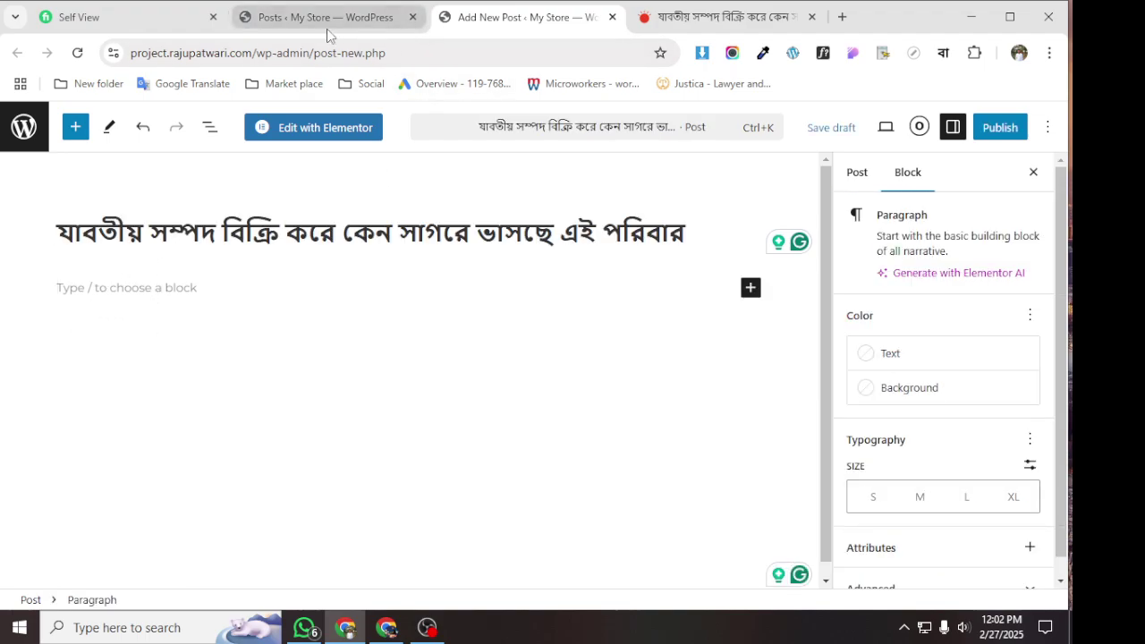
left_click(720, 17)
scroll(234, 384, "down", 2)
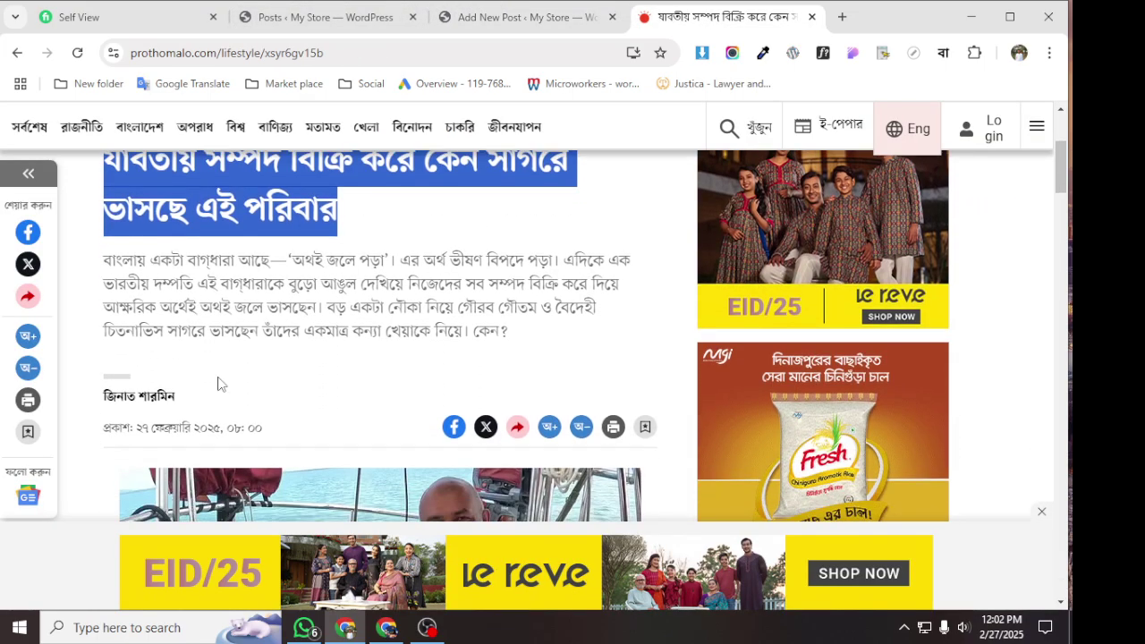
scroll(218, 384, "up", 3)
scroll(223, 380, "down", 2)
scroll(227, 376, "up", 3)
left_click(385, 393)
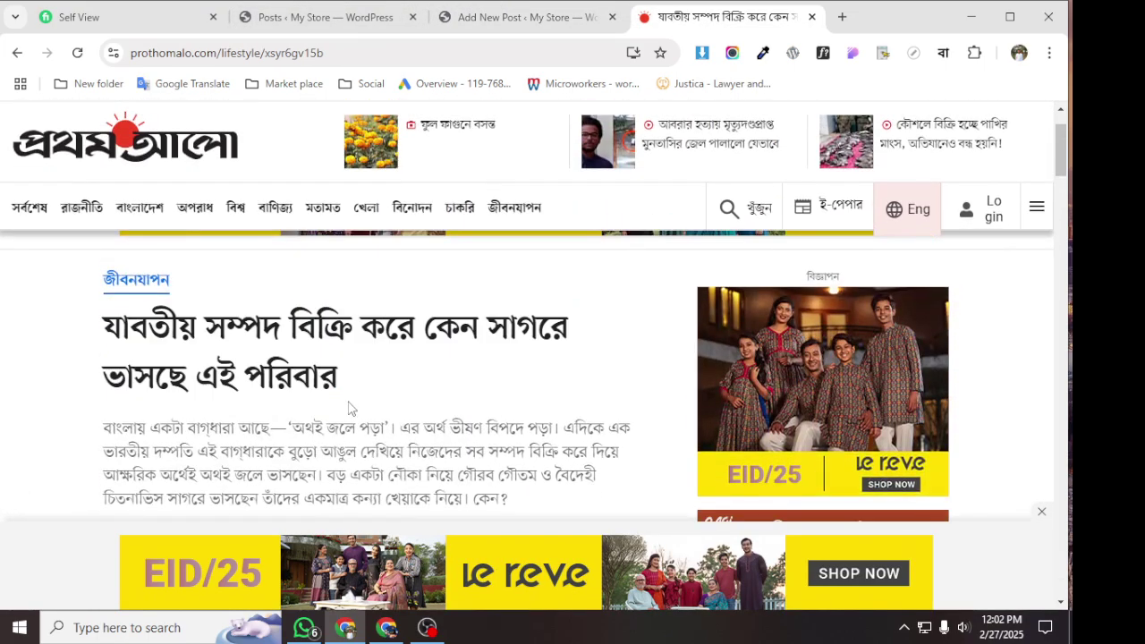
scroll(488, 483, "down", 1)
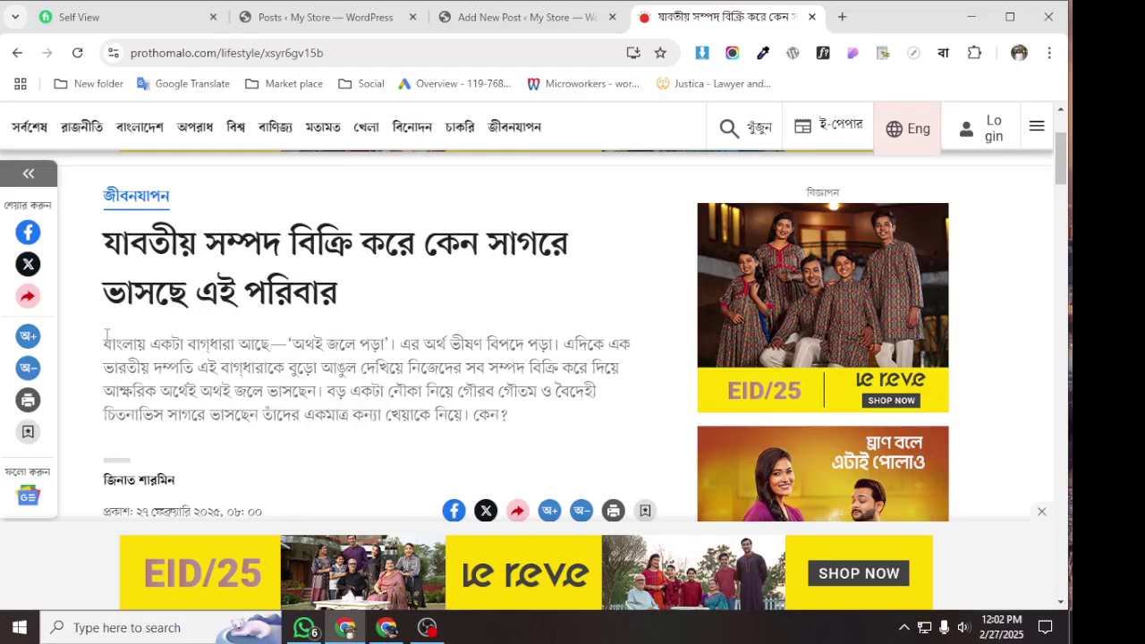
left_click_drag(104, 344, 525, 431)
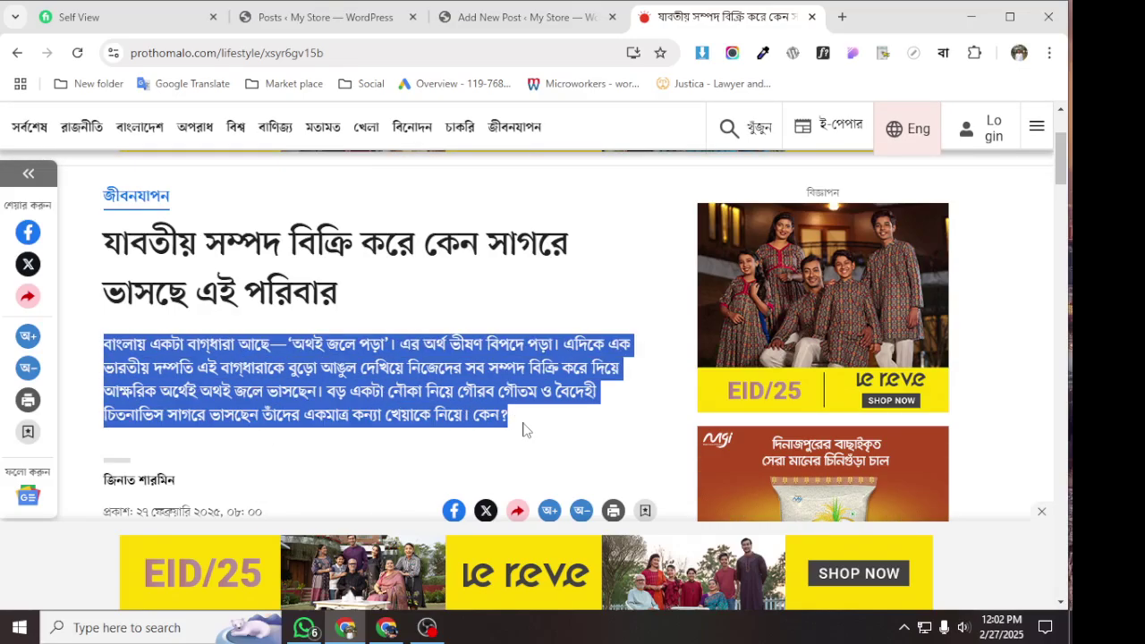
left_click(460, 17)
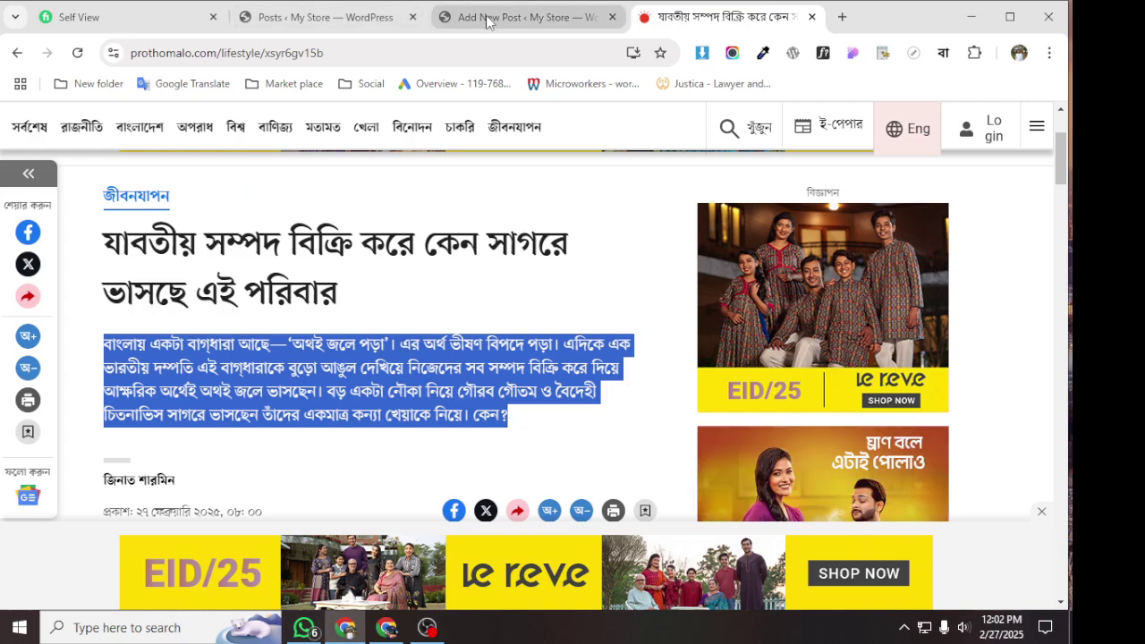
type("বাংলায় একটা বাগ্‌ধারা আছে—'অথই জলে পড়া'। এর অর্থ ভীষণ বিপদে পড়া। এদিকে এক ভারতীয় দম্পতি এই বাগ্‌ধারাকে বুড়ো আঙুল দেখিয়ে নিজেদের সব সম্পদ বিক্রি করে দিয়ে আক্ষরিক অর্থেই অথই জলে ভাসছেন। বড় একটা নৌকা নিয়ে গৌরব গৌতম ও বৈদেশী চিতনাভিস সাগরে ভাসছেন তাঁদের একমাত্র কন্যা খেয়াকে নিয়ে। কেন?")
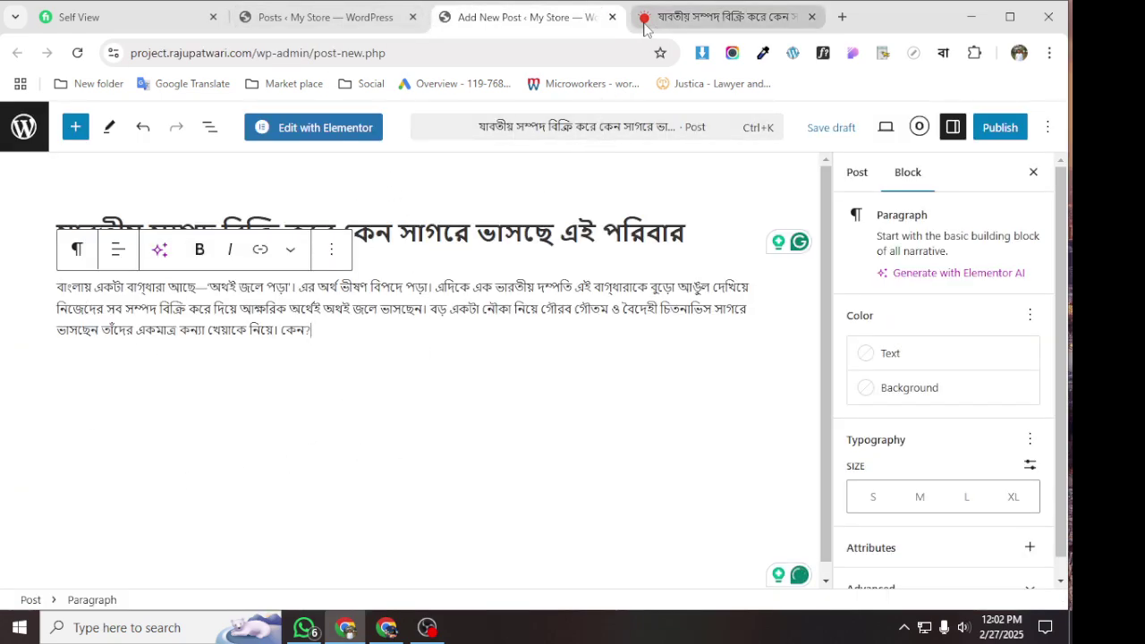
Download the article's main photo of the family on the boat with the image downloader extension
left_click(707, 17)
scroll(554, 336, "down", 2)
scroll(349, 412, "down", 1)
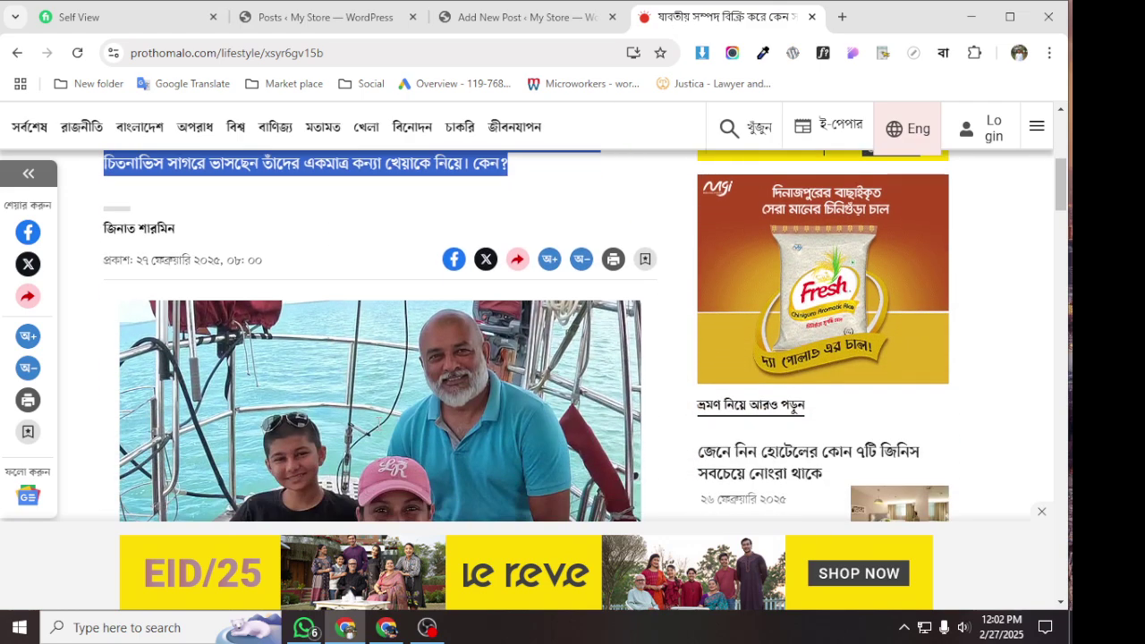
scroll(307, 310, "down", 2)
right_click(351, 221)
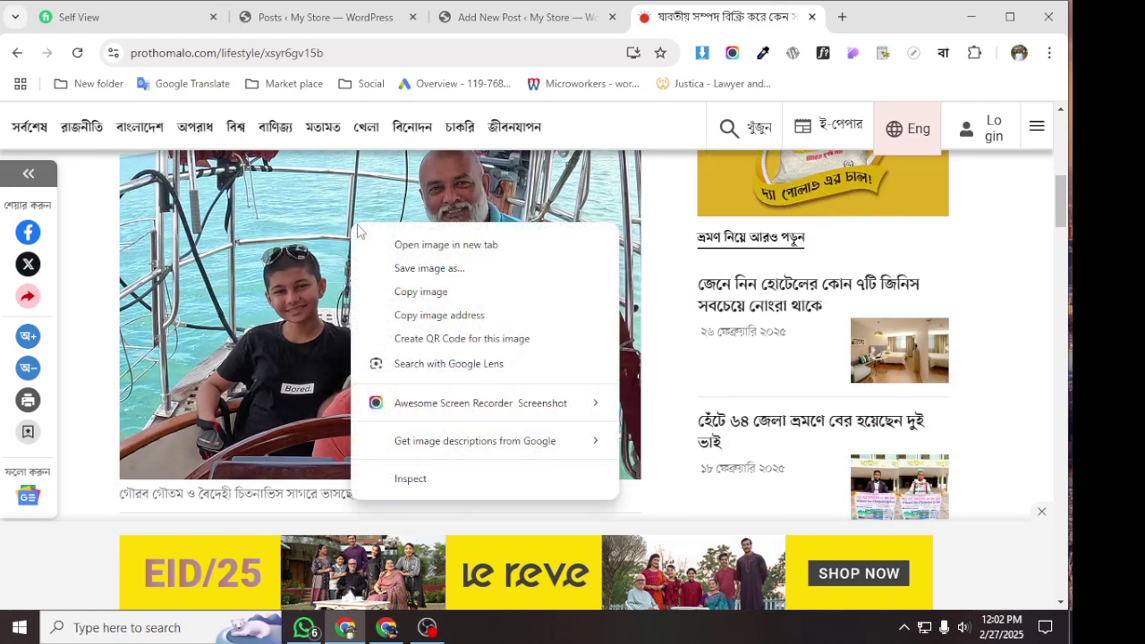
left_click(702, 54)
scroll(525, 311, "down", 5)
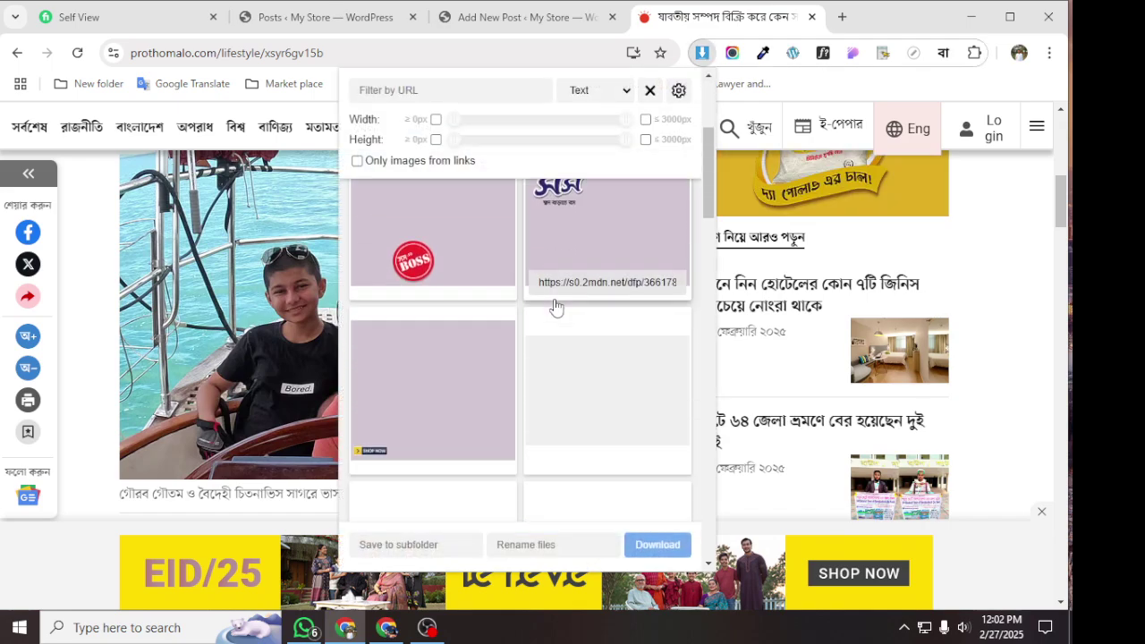
left_click(633, 380)
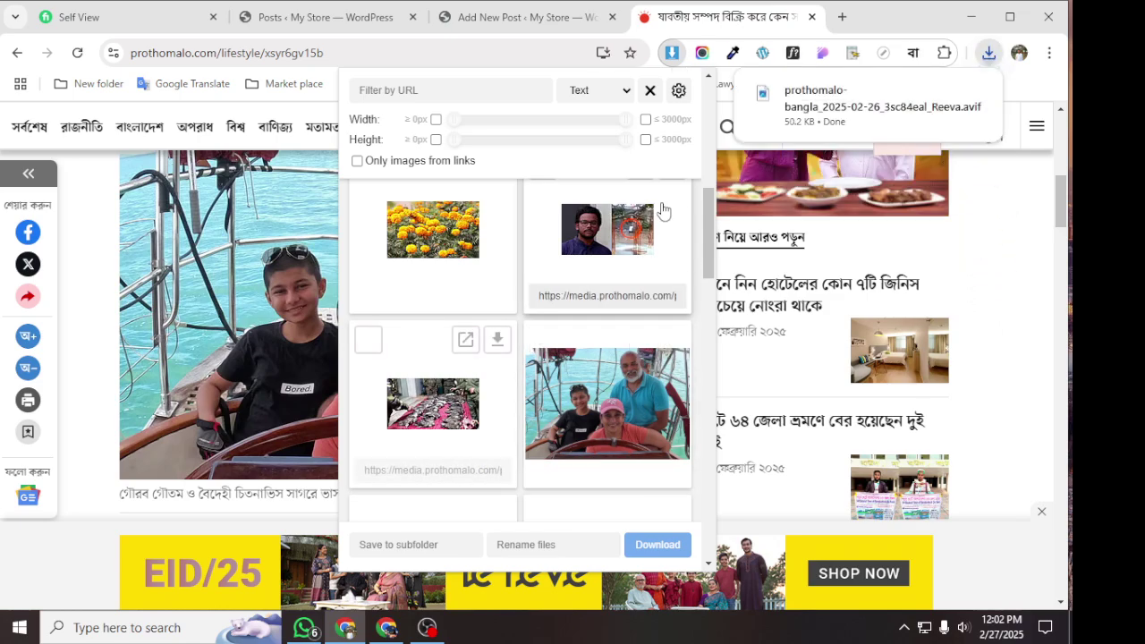
Insert an Image block below the introductory paragraph and upload the downloaded prothomalo-bangla AVIF photo into it
left_click(479, 17)
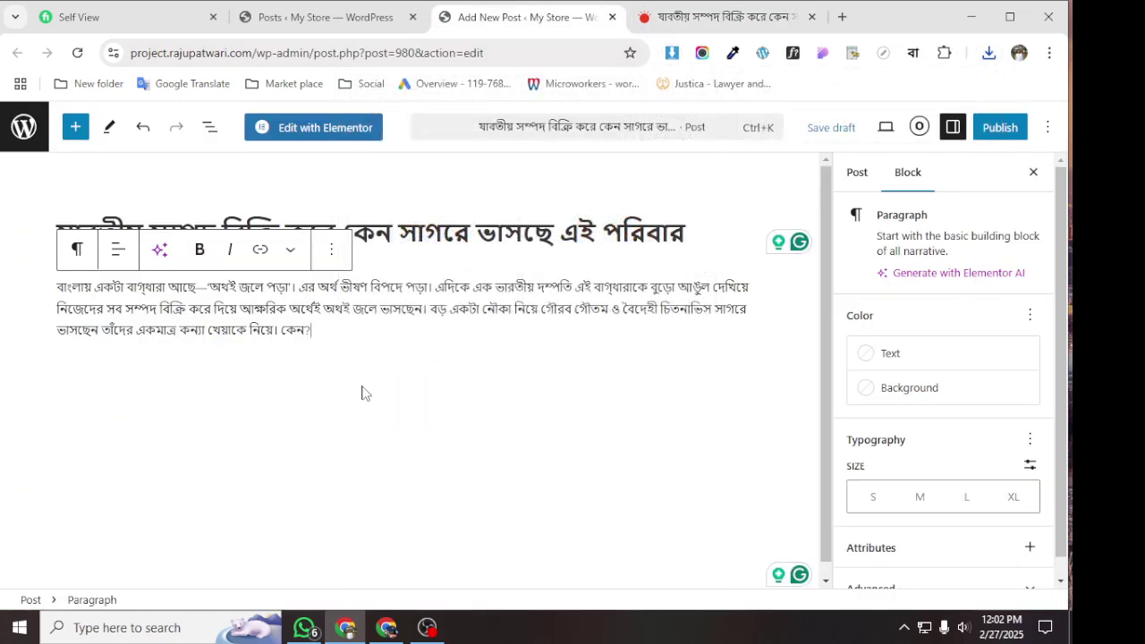
key("Return")
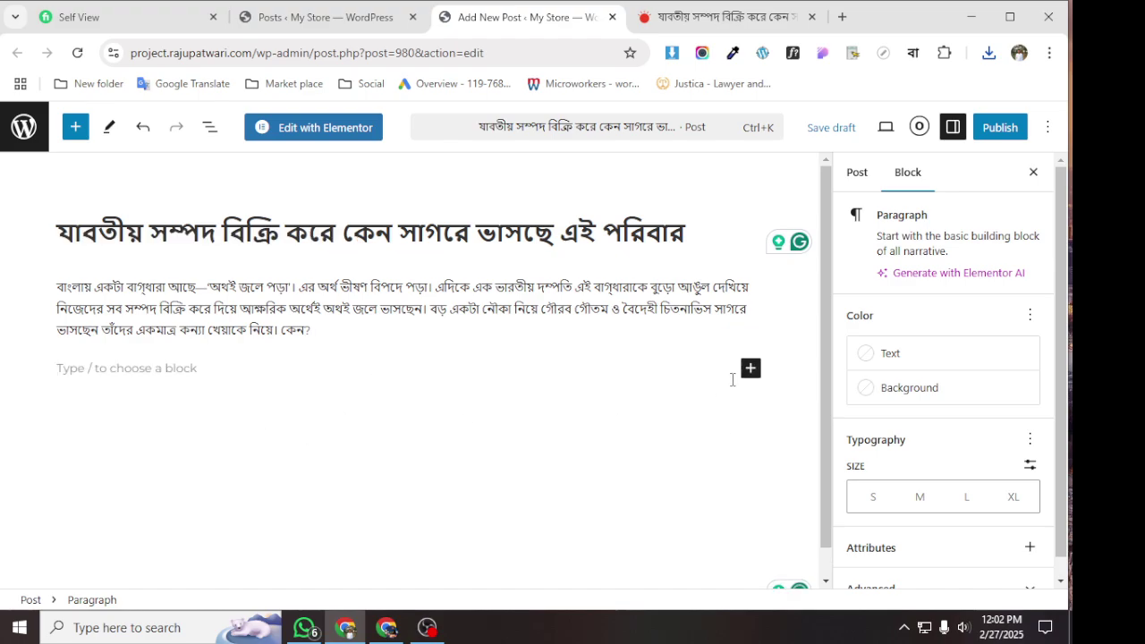
left_click(749, 370)
scroll(930, 523, "down", 1)
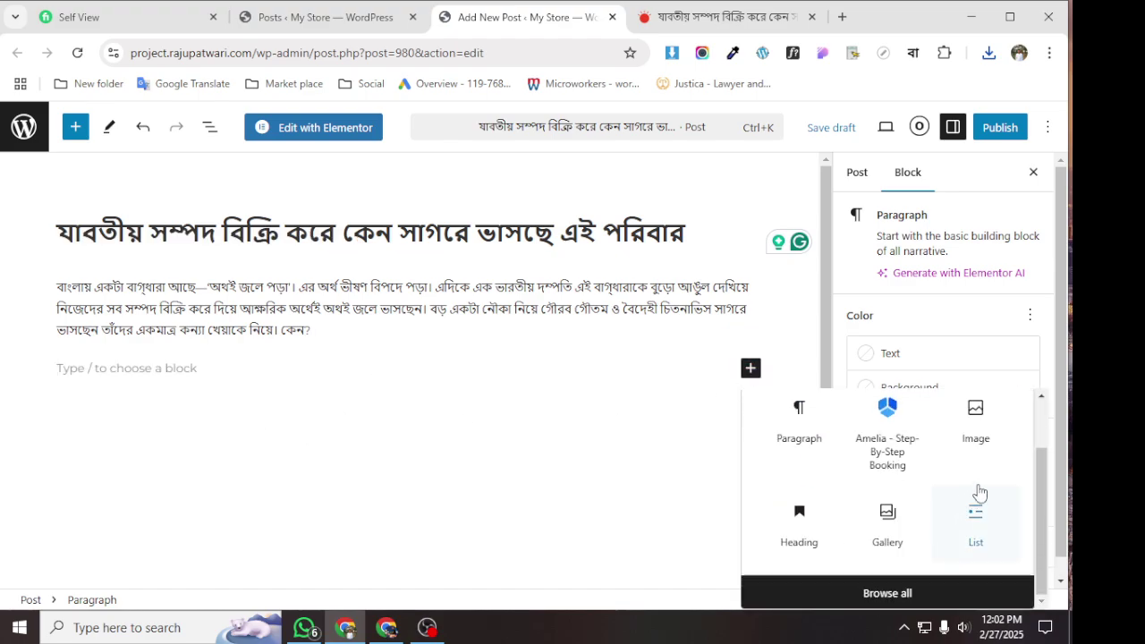
left_click(983, 432)
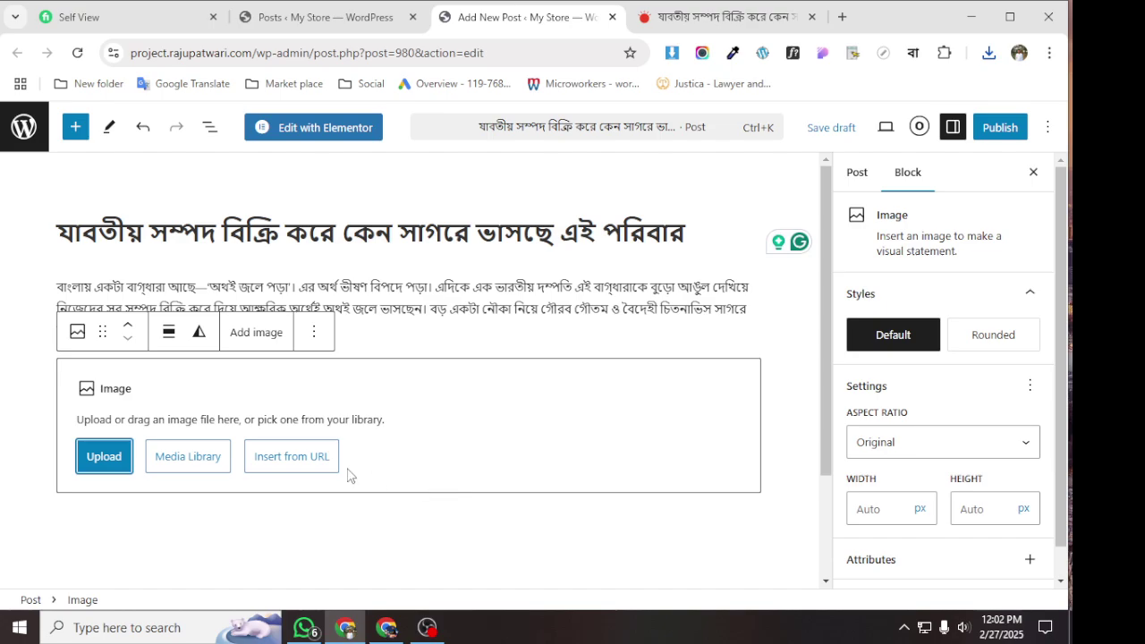
left_click(104, 458)
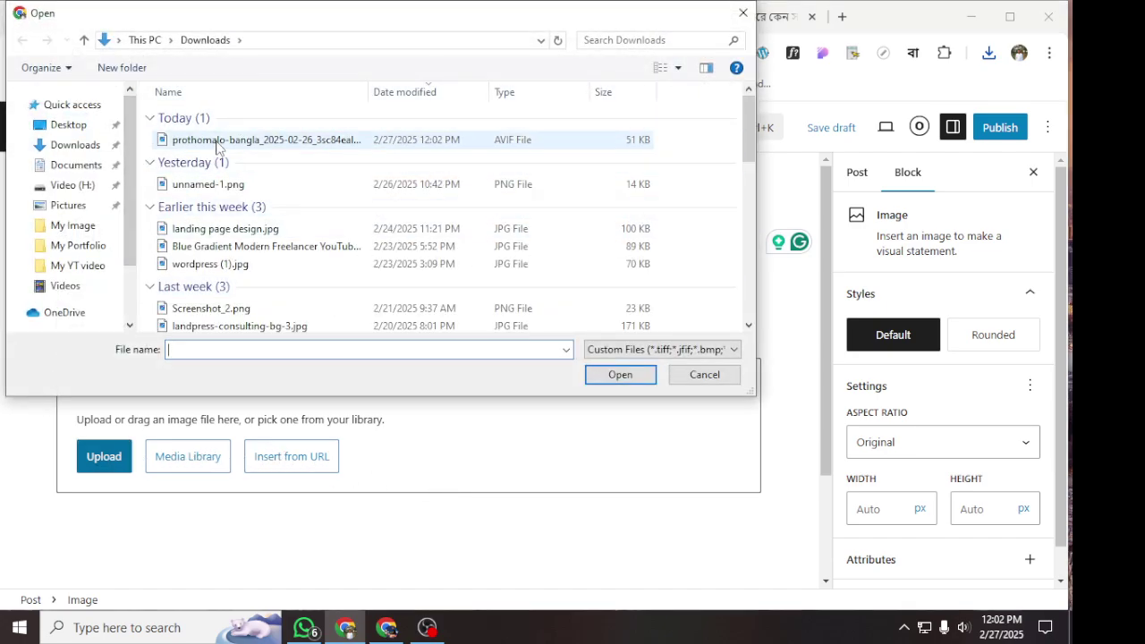
left_click(218, 142)
left_click(620, 375)
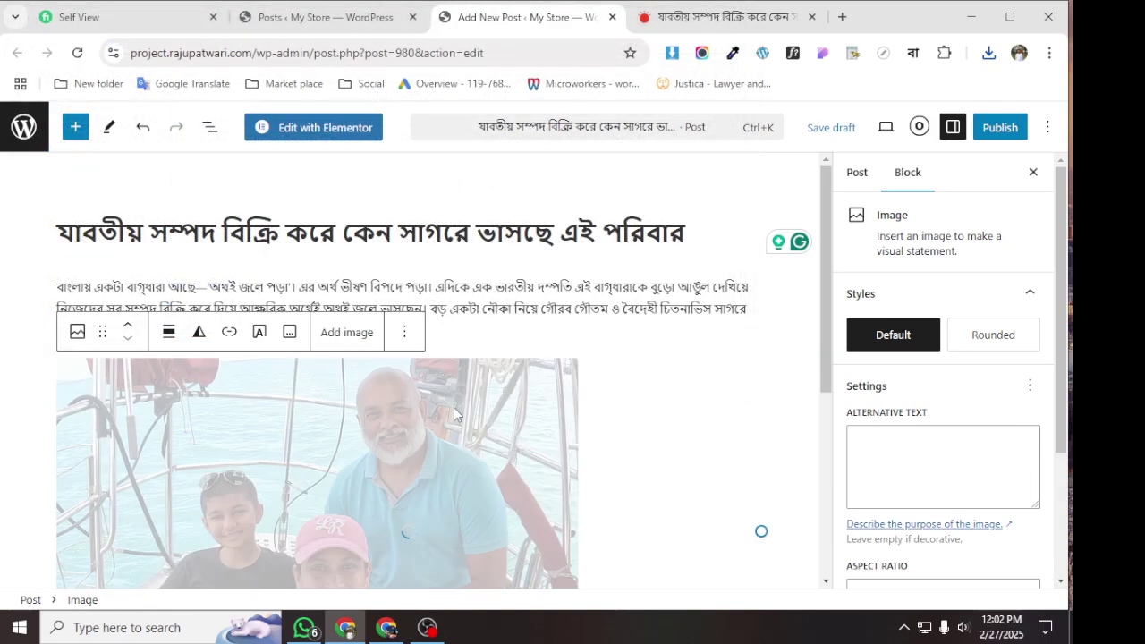
Add an empty paragraph block below the uploaded image and return to the article's body text
scroll(471, 399, "down", 3)
scroll(425, 411, "up", 1)
scroll(425, 413, "down", 1)
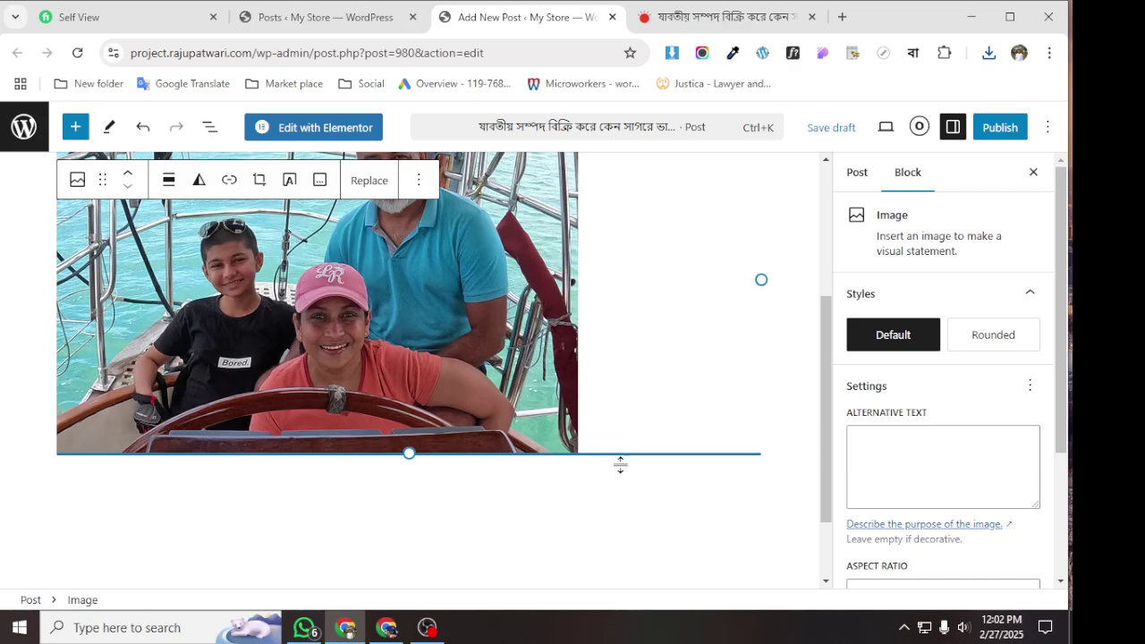
scroll(430, 442, "down", 1)
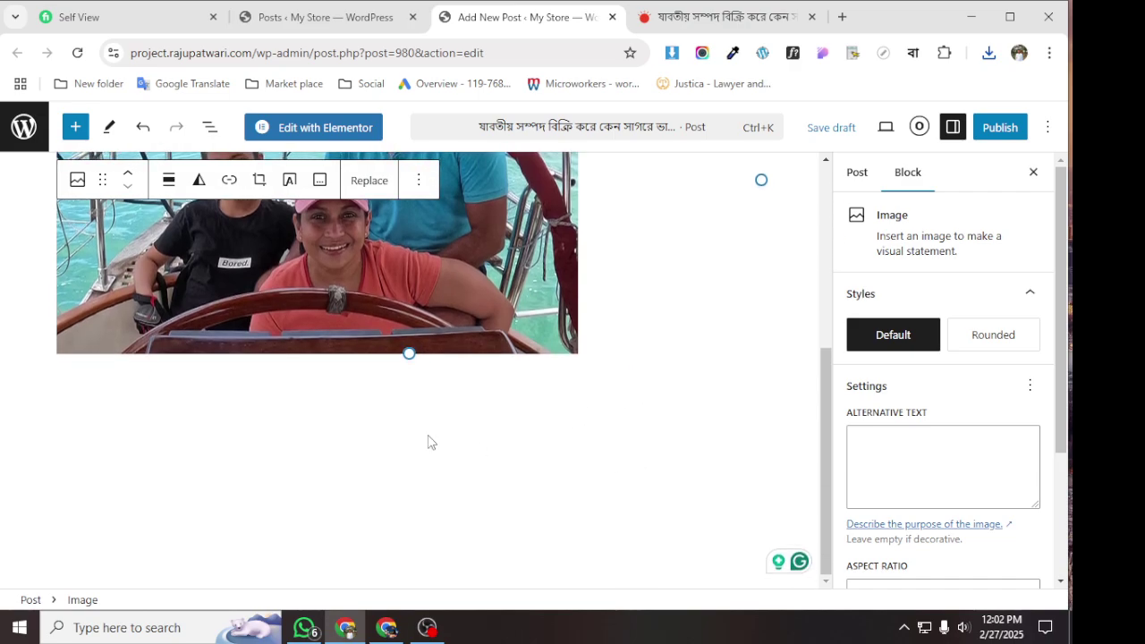
left_click(516, 445)
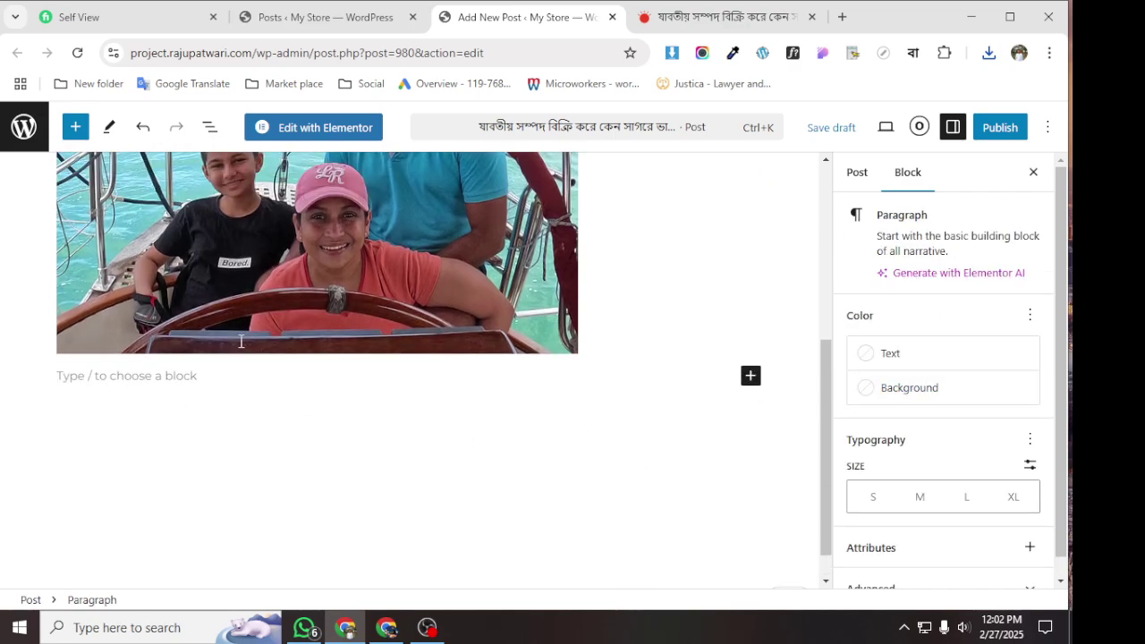
left_click(688, 19)
scroll(164, 300, "down", 3)
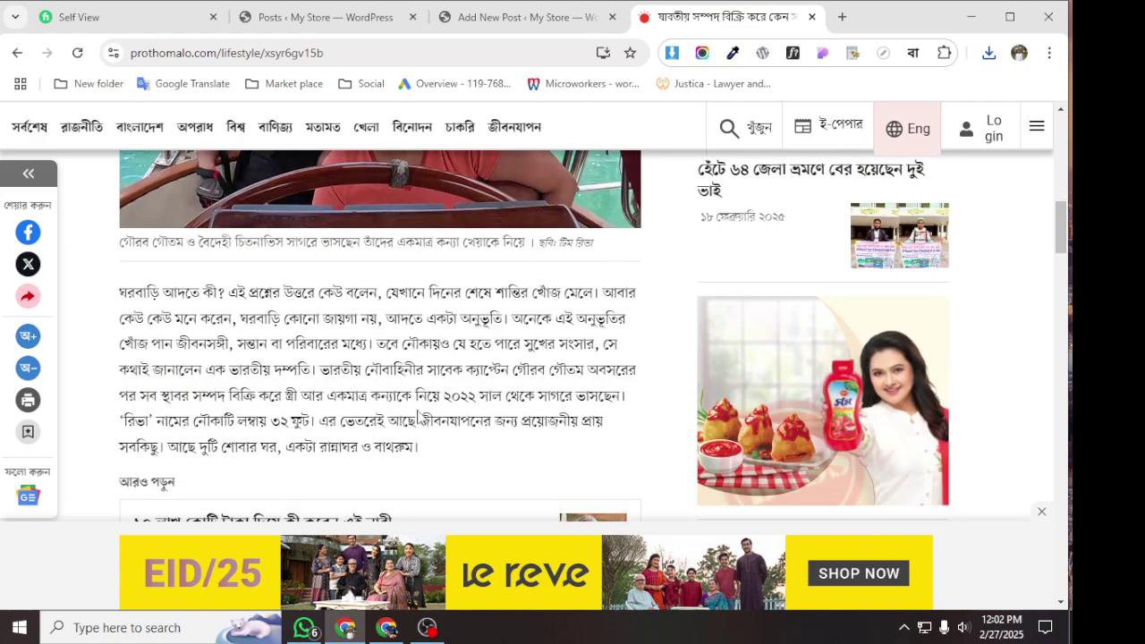
left_click_drag(120, 294, 339, 502)
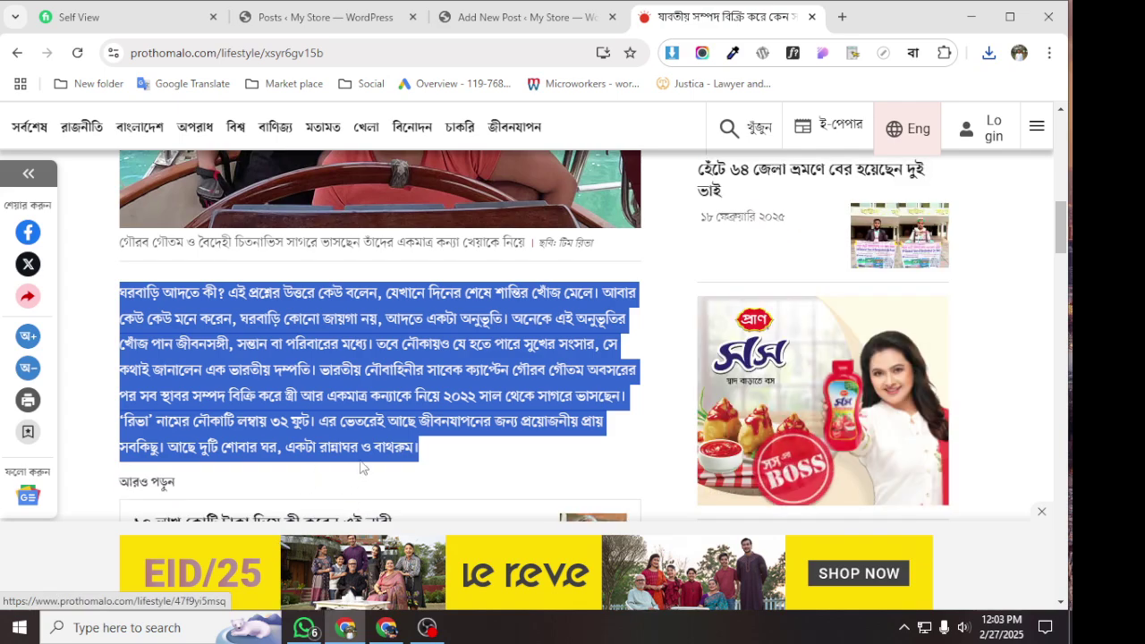
scroll(358, 474, "down", 3)
left_click_drag(409, 230, 455, 203)
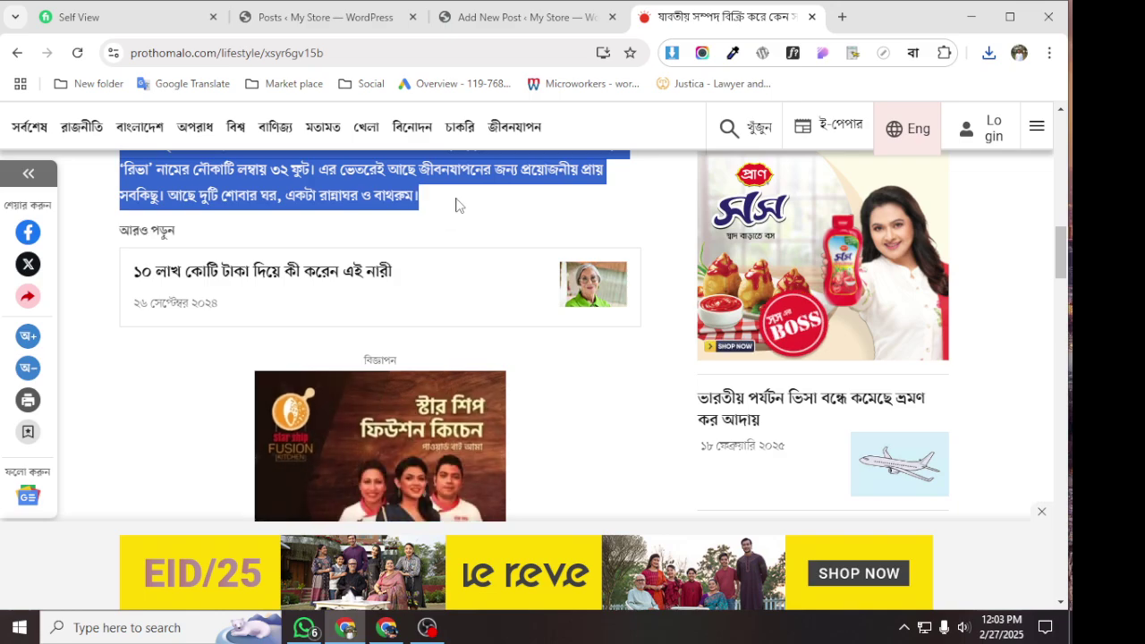
scroll(382, 340, "down", 5)
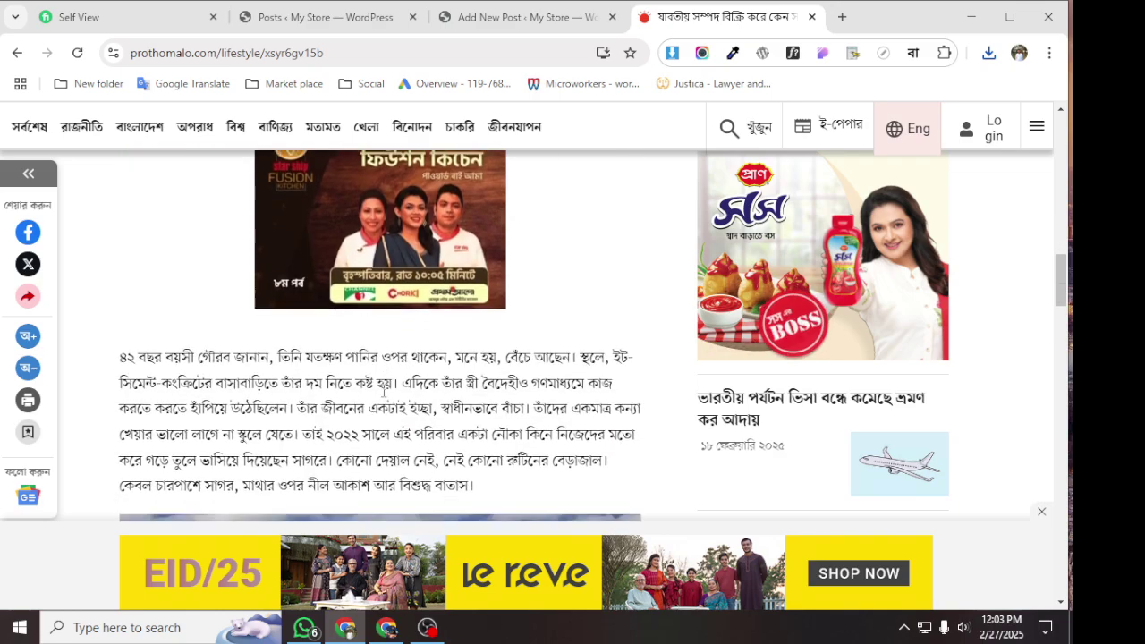
scroll(385, 396, "up", 3)
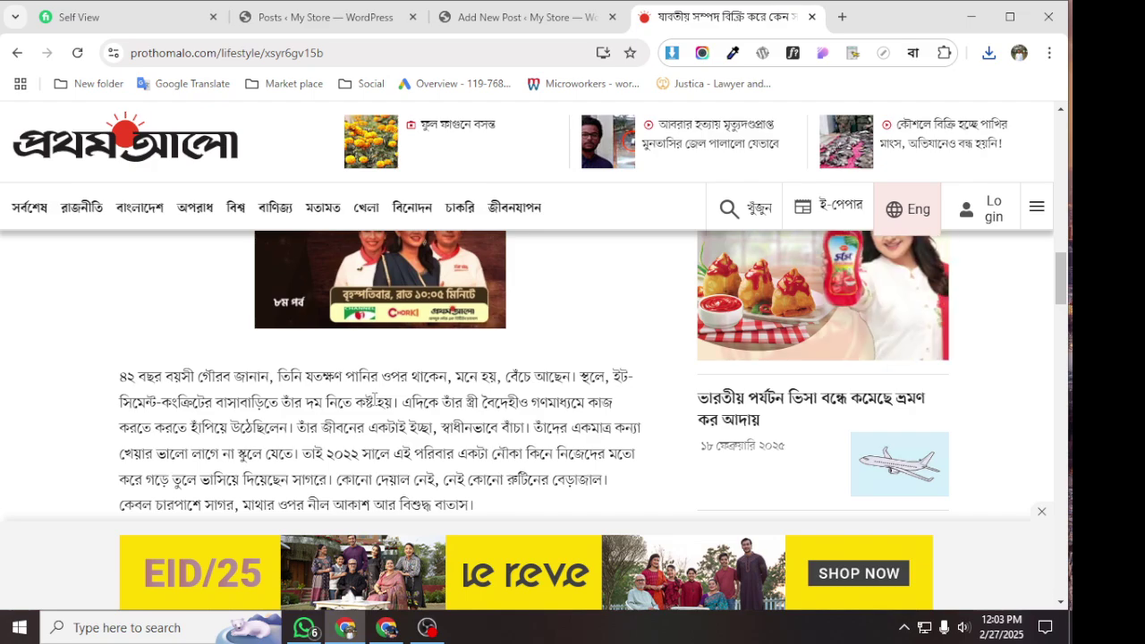
scroll(379, 404, "up", 8)
scroll(375, 407, "down", 3)
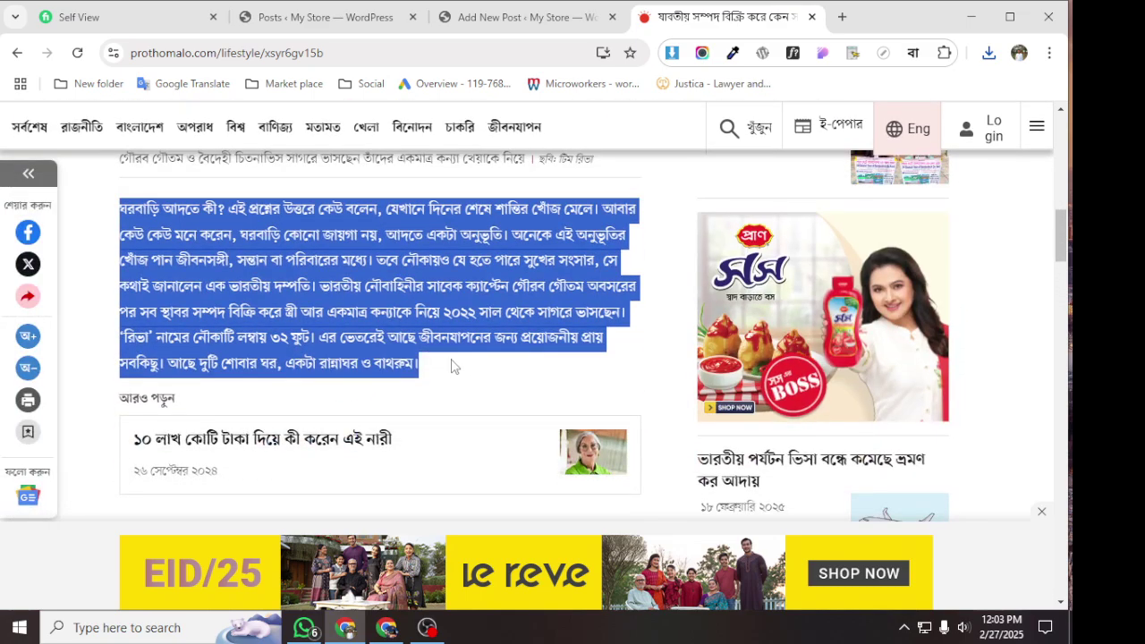
left_click(428, 376)
Look through the rest of the article to find where its body text ends, and return to its first body paragraph
scroll(384, 348, "down", 1)
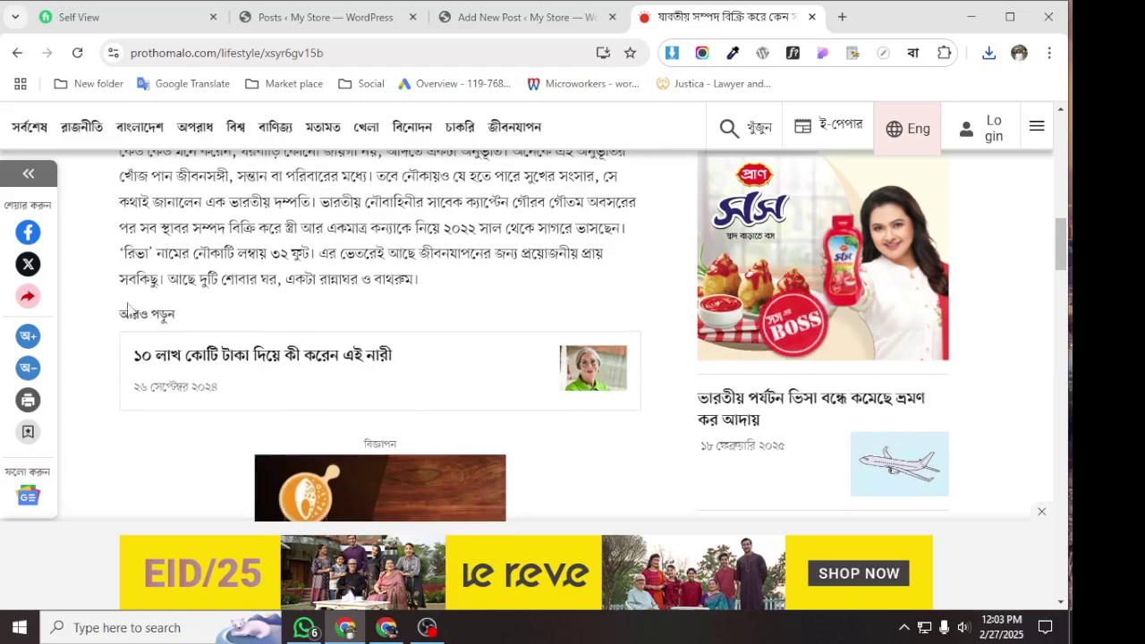
scroll(394, 304, "down", 5)
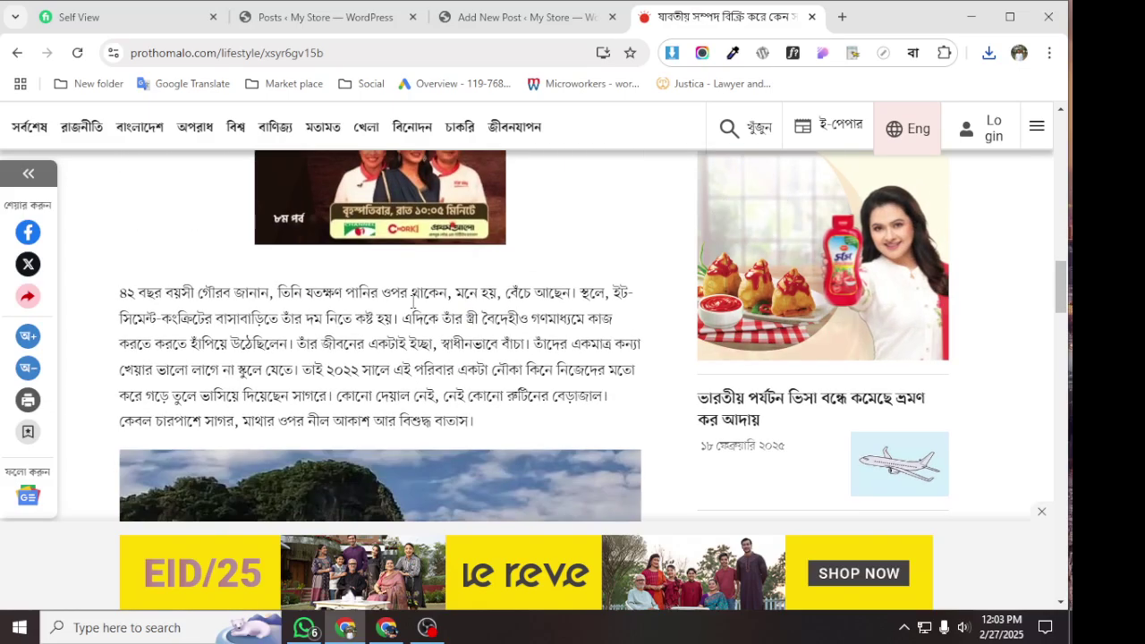
scroll(322, 340, "down", 15)
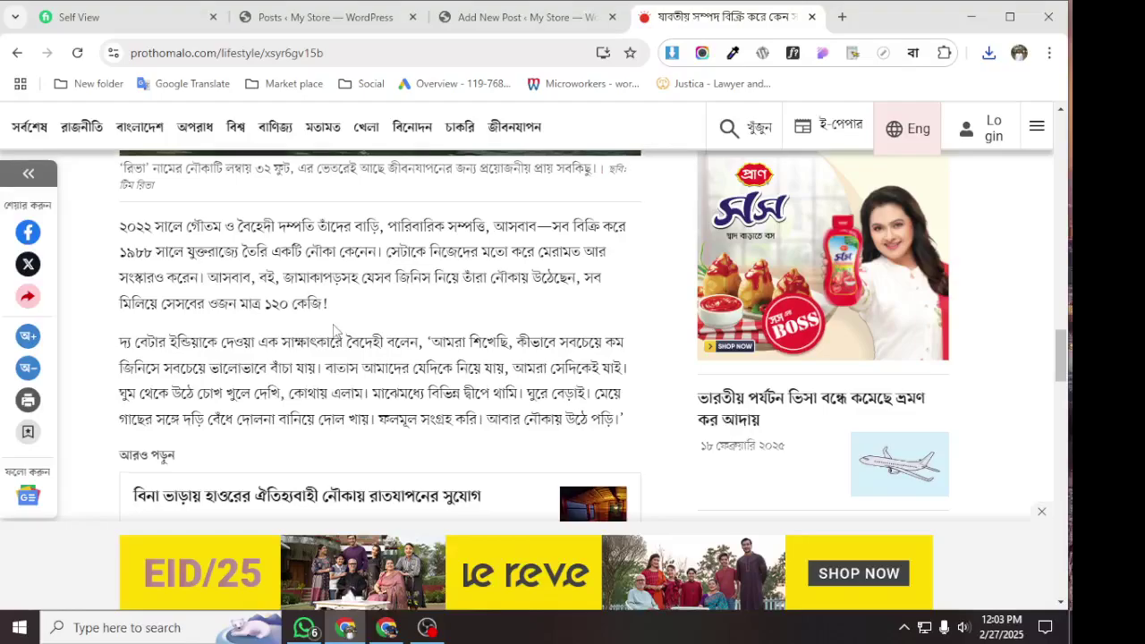
scroll(313, 369, "down", 1)
scroll(286, 394, "up", 4)
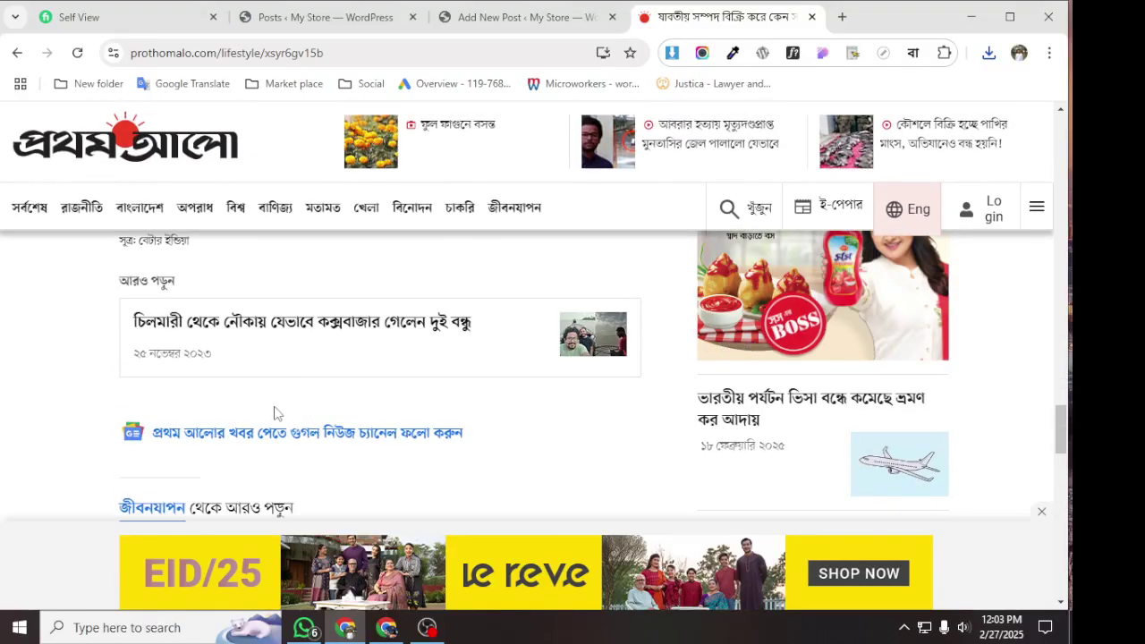
scroll(286, 412, "down", 3)
scroll(393, 465, "up", 4)
scroll(325, 438, "up", 10)
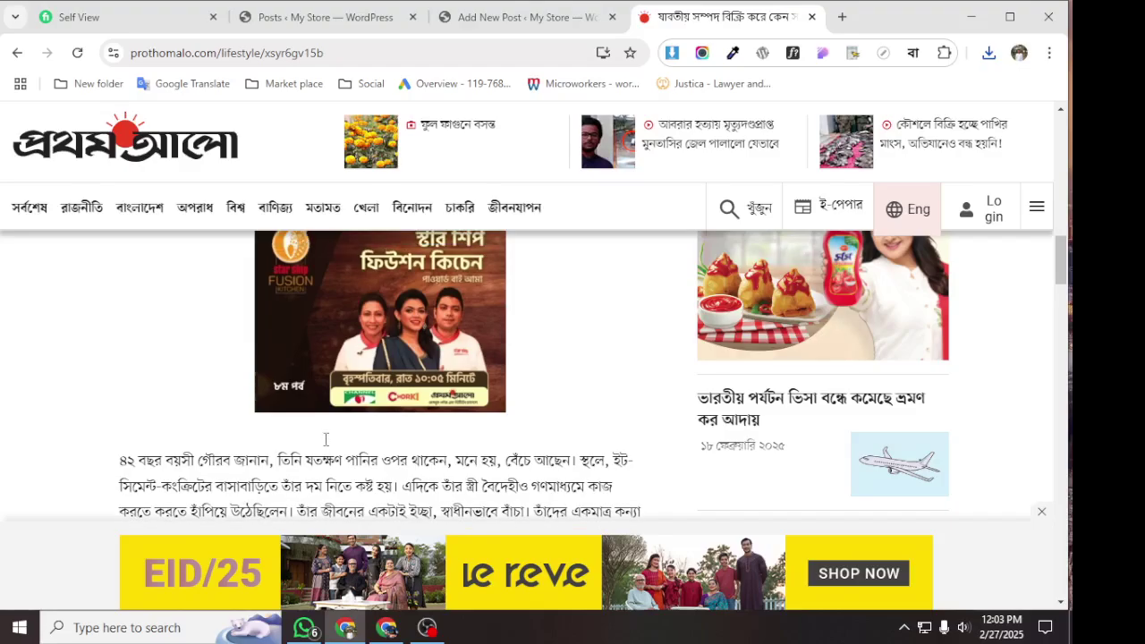
scroll(324, 438, "up", 2)
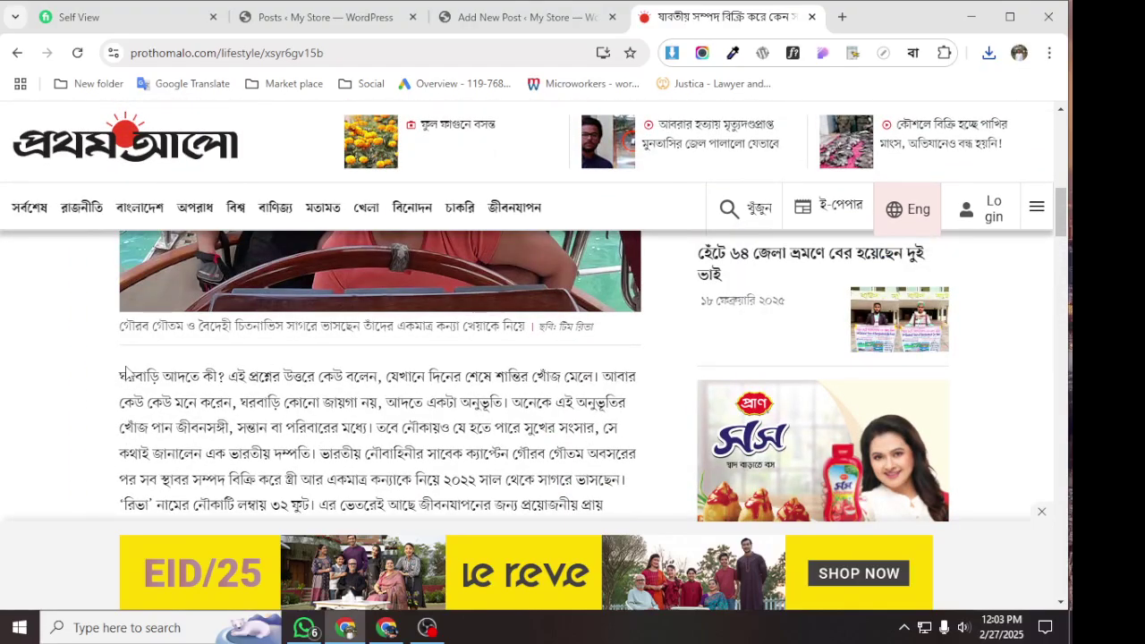
Select and copy the article's body text from the first paragraph below the main photo through the last paragraph before the source line
left_click_drag(129, 380, 513, 297)
key("ctrl+c")
scroll(345, 490, "down", 3)
scroll(350, 480, "down", 9)
scroll(362, 486, "down", 3)
scroll(383, 420, "down", 5)
scroll(418, 447, "down", 2)
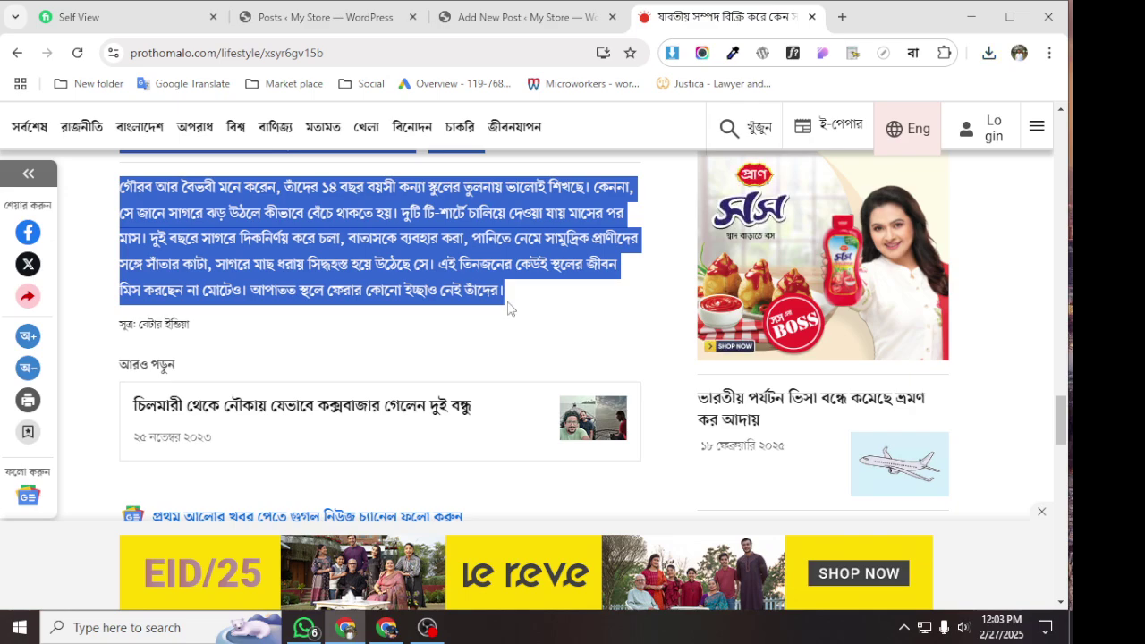
Return to the WordPress post editor and paste the copied article body text into the empty paragraph below the uploaded image
left_click(500, 17)
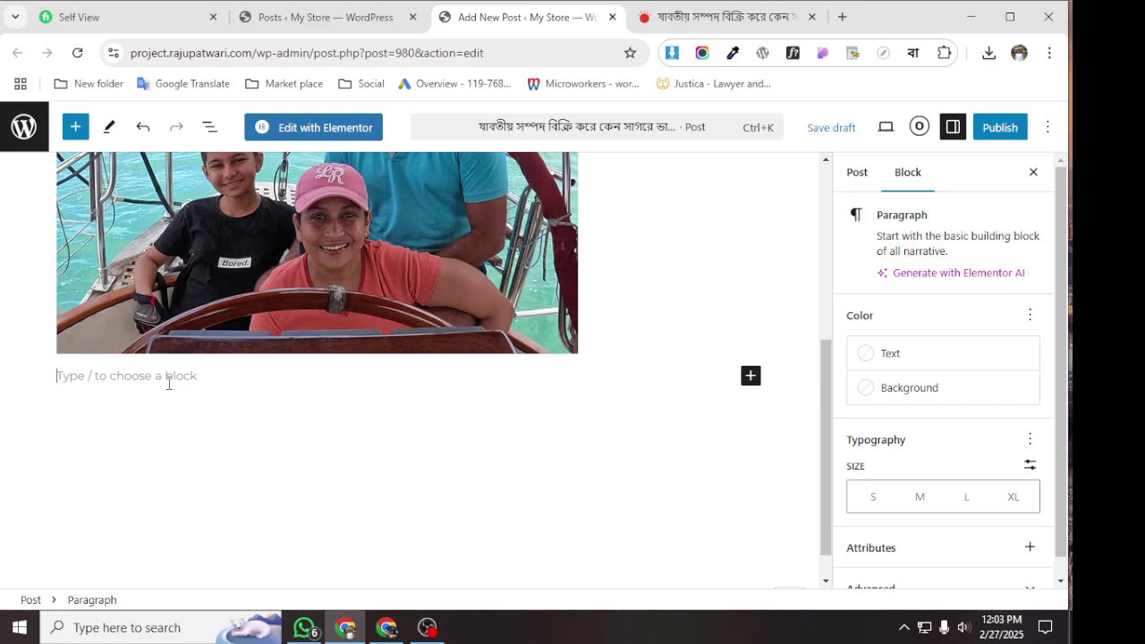
key("ctrl+v")
scroll(254, 395, "up", 20)
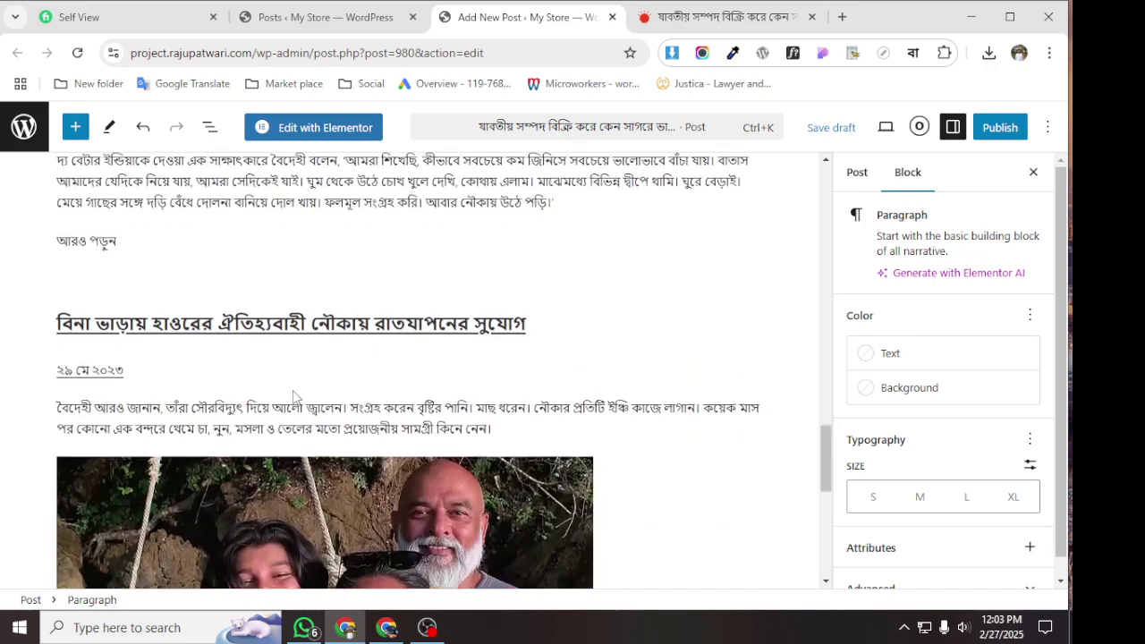
scroll(298, 401, "up", 1)
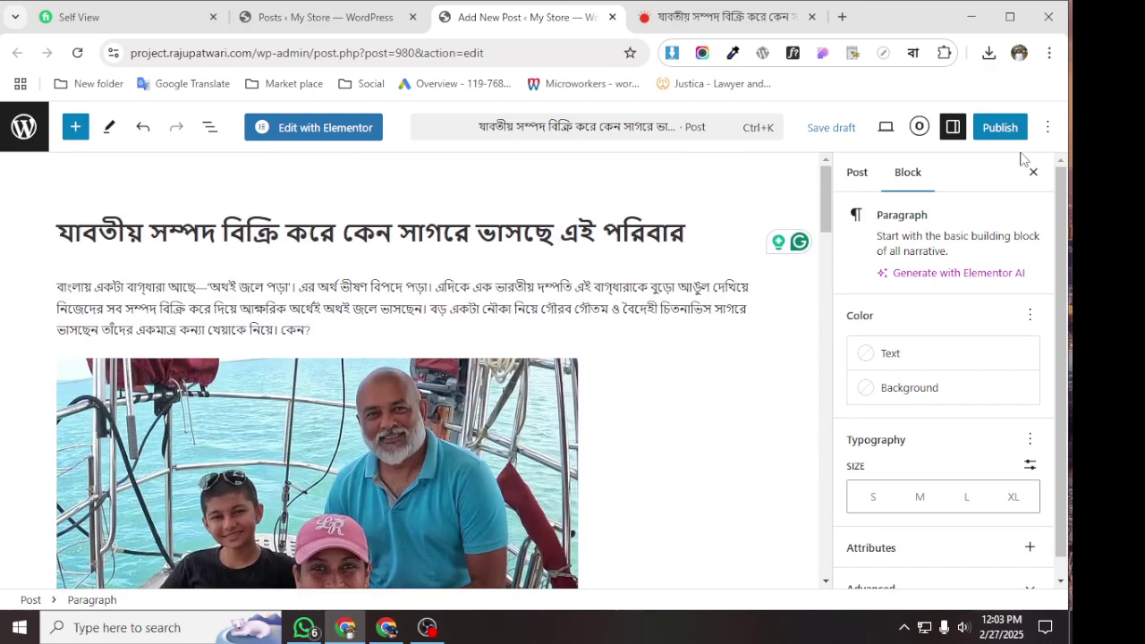
Publish the post and open its live page on the site
scroll(952, 447, "down", 1)
scroll(953, 427, "up", 1)
scroll(952, 426, "down", 1)
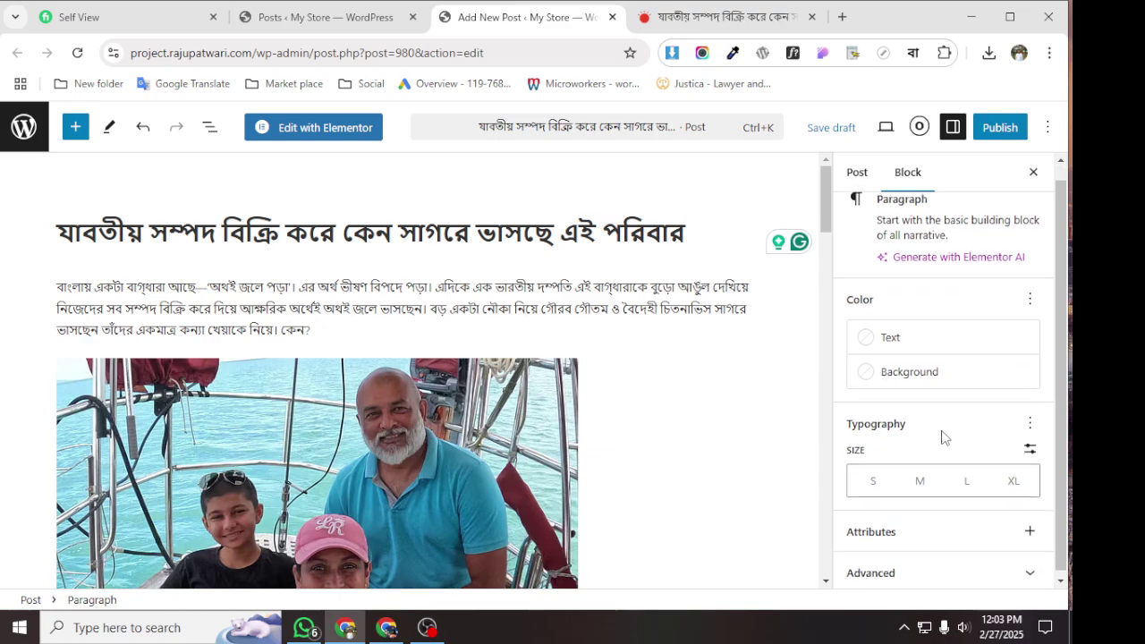
scroll(943, 436, "up", 1)
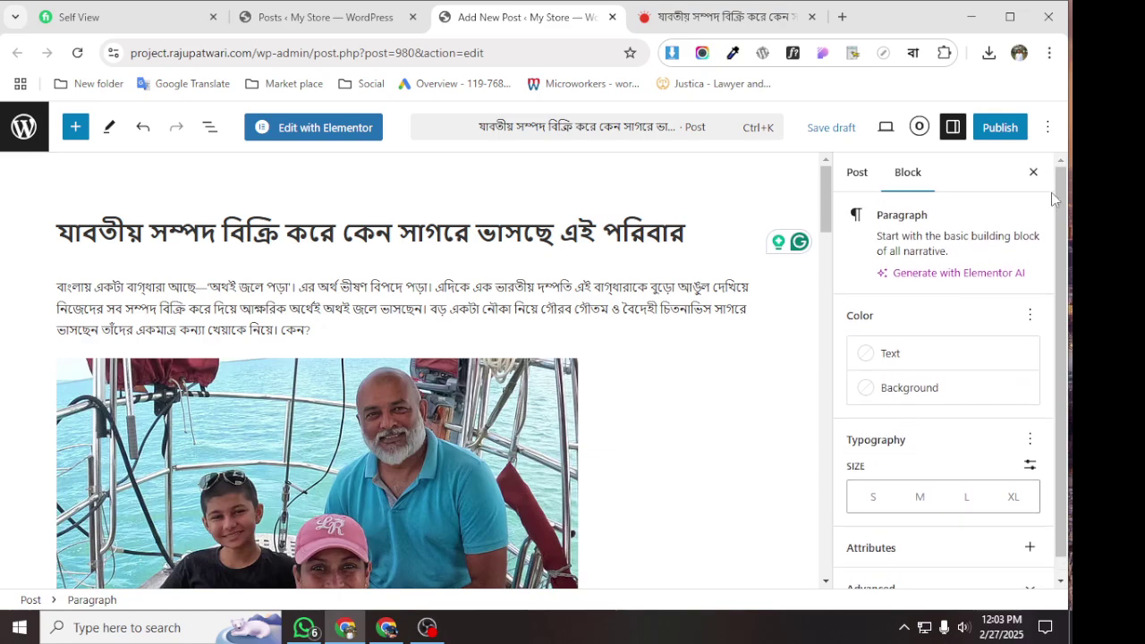
left_click(997, 130)
left_click(999, 131)
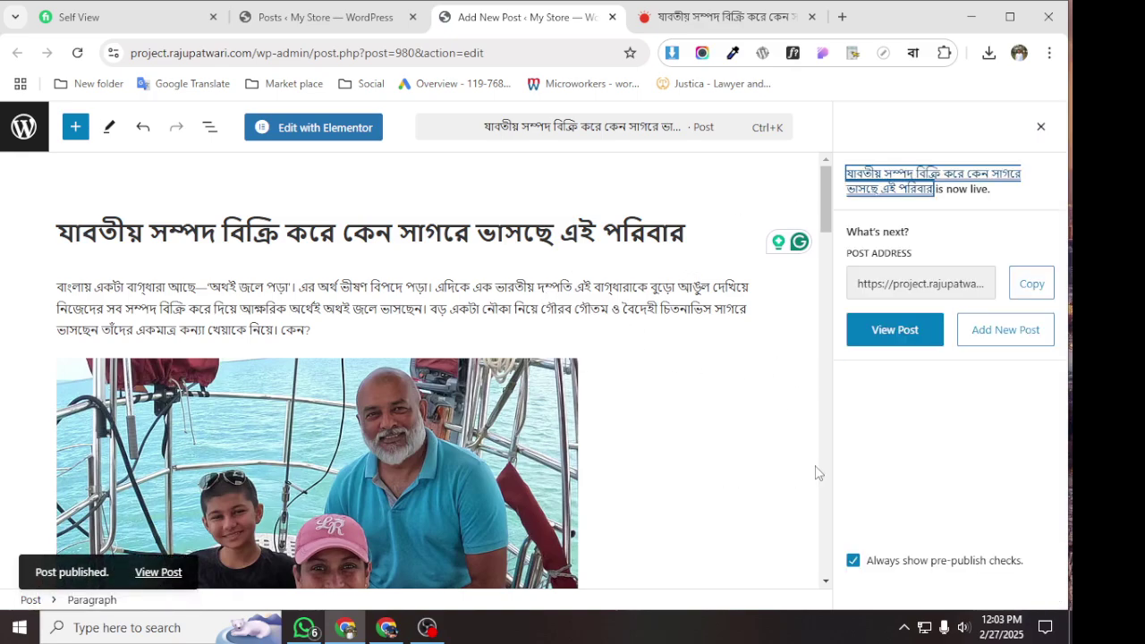
left_click(891, 331)
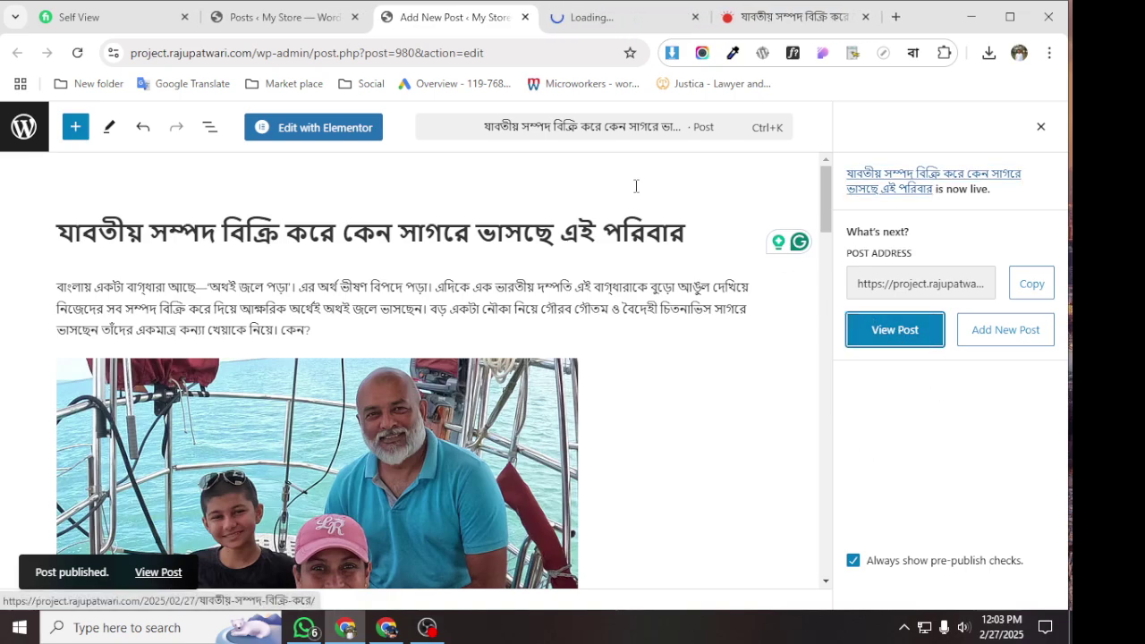
left_click(598, 20)
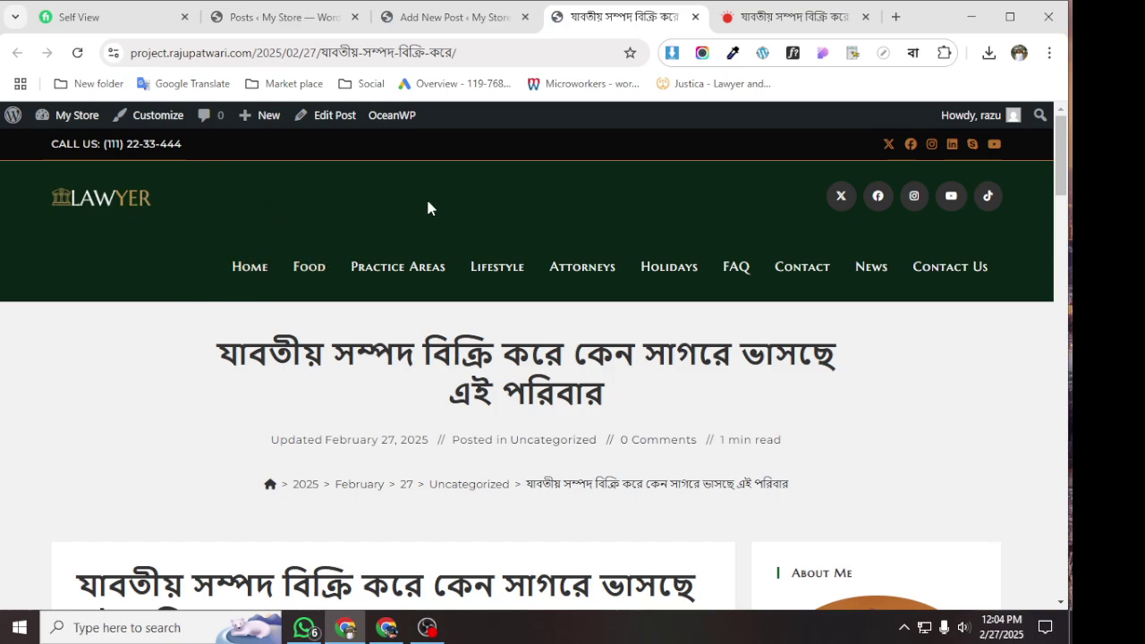
Look through the published post from its headline to the comment form, checking the introduction, photos, body text and sidebar
scroll(457, 232, "down", 2)
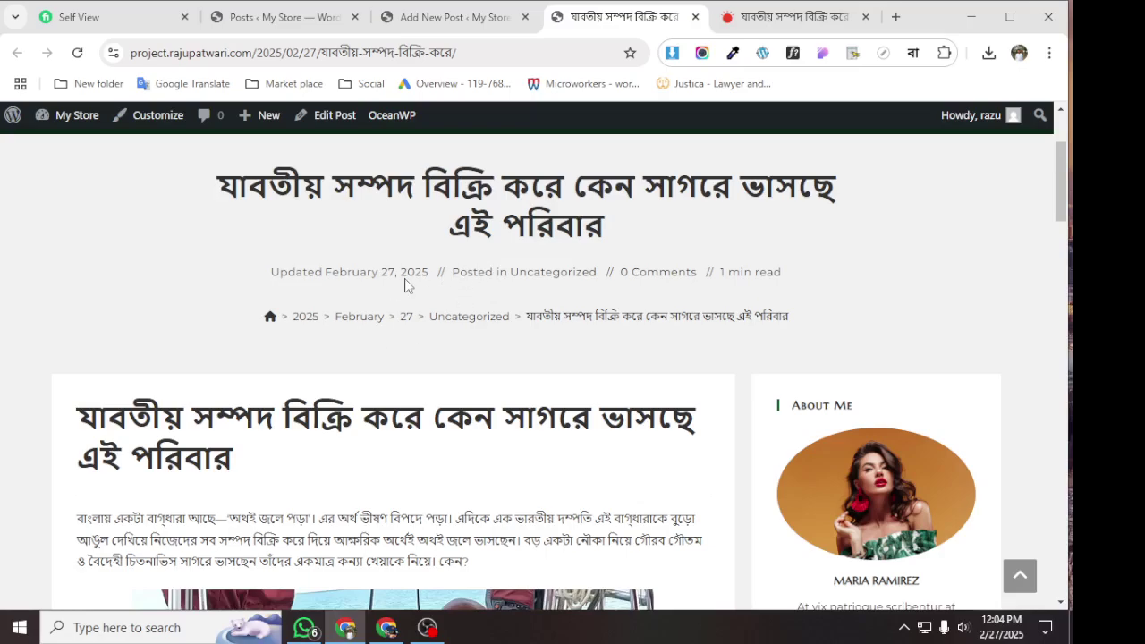
scroll(393, 283, "down", 3)
scroll(402, 251, "up", 3)
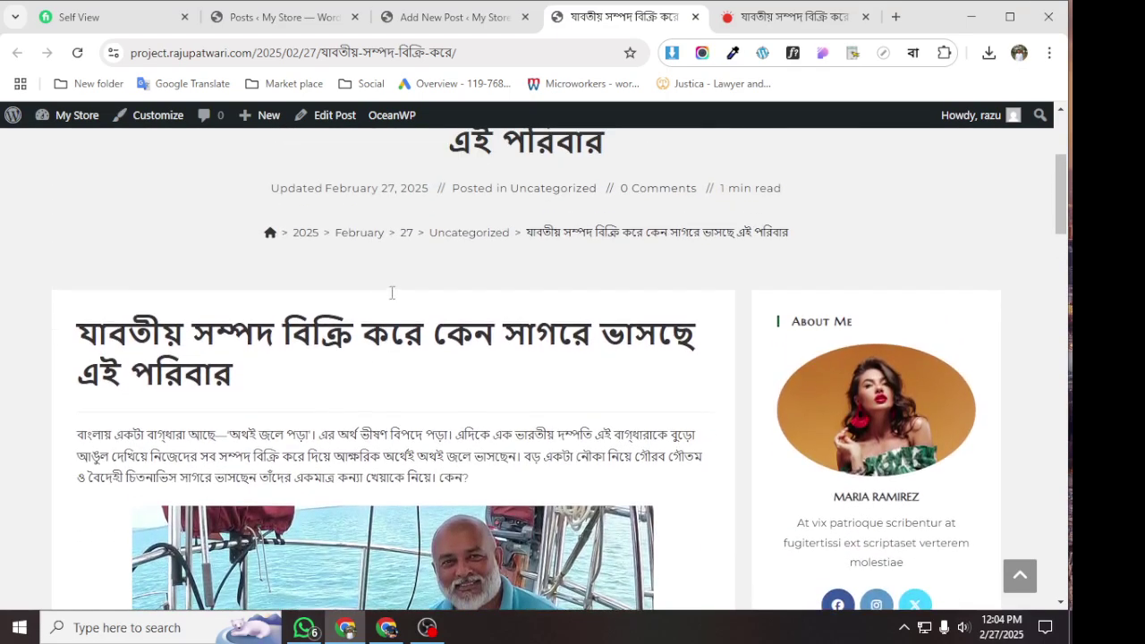
scroll(424, 182, "down", 3)
scroll(424, 181, "down", 10)
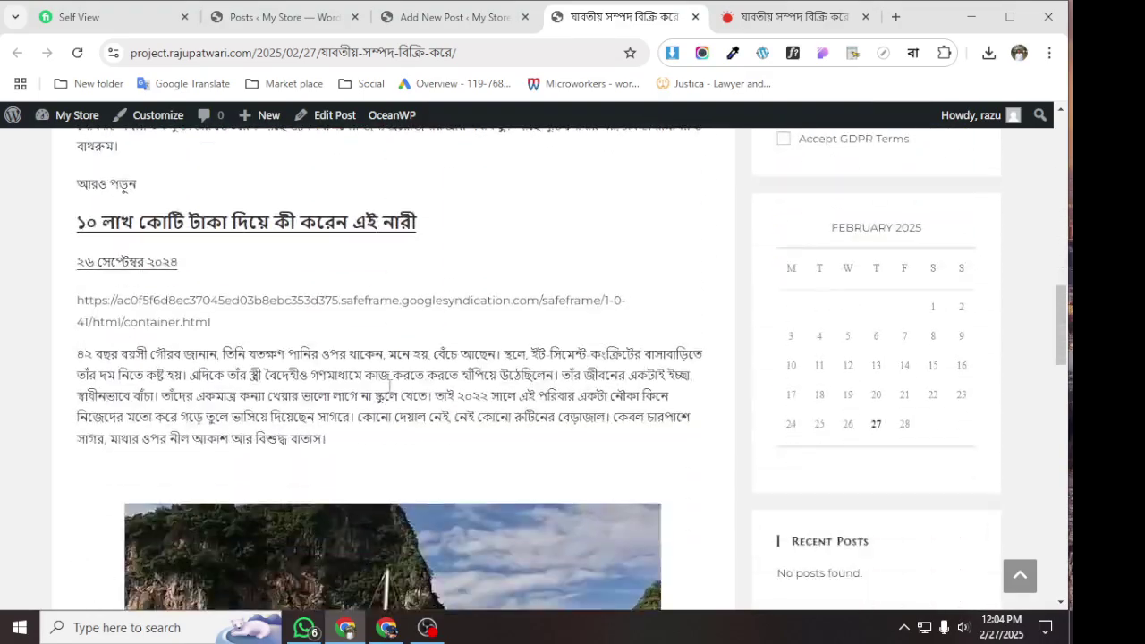
scroll(777, 290, "up", 10)
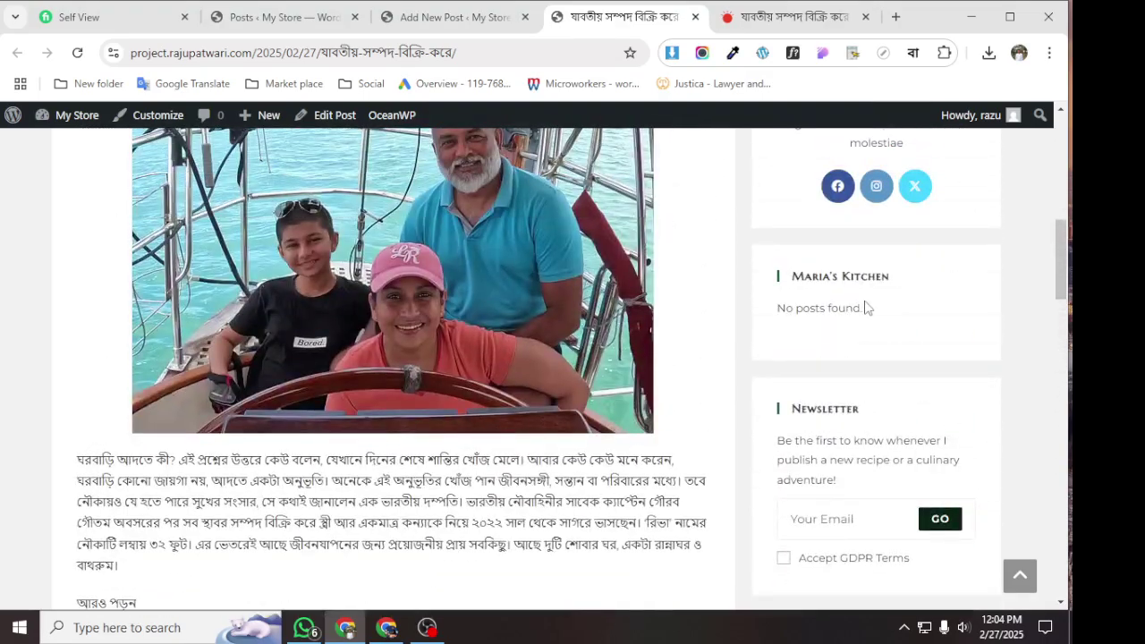
scroll(873, 360, "down", 15)
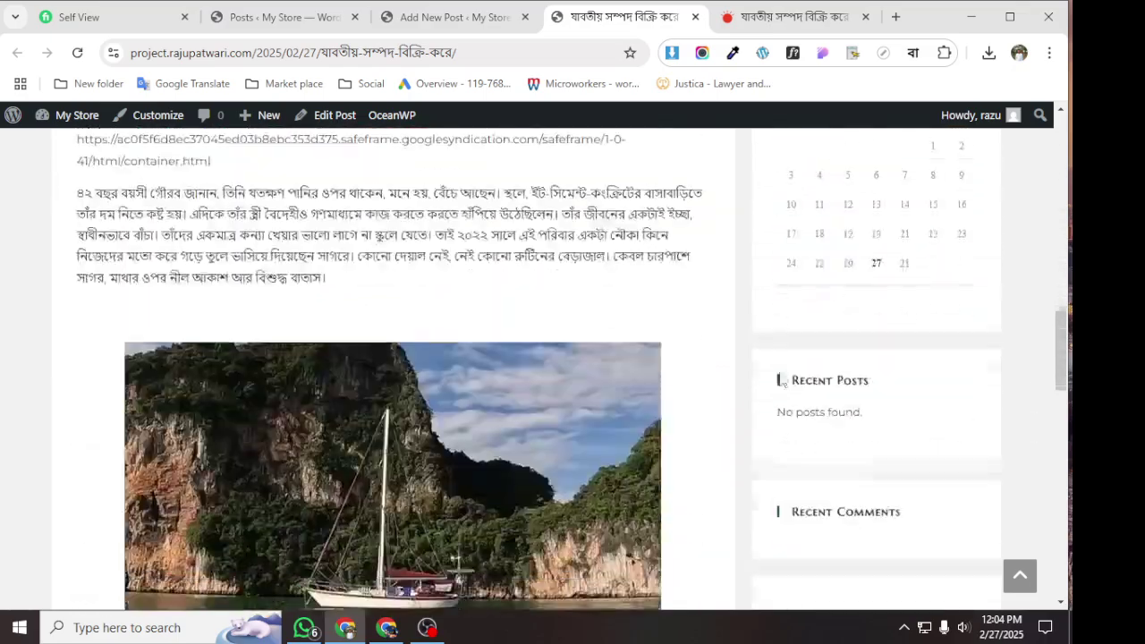
scroll(536, 393, "down", 10)
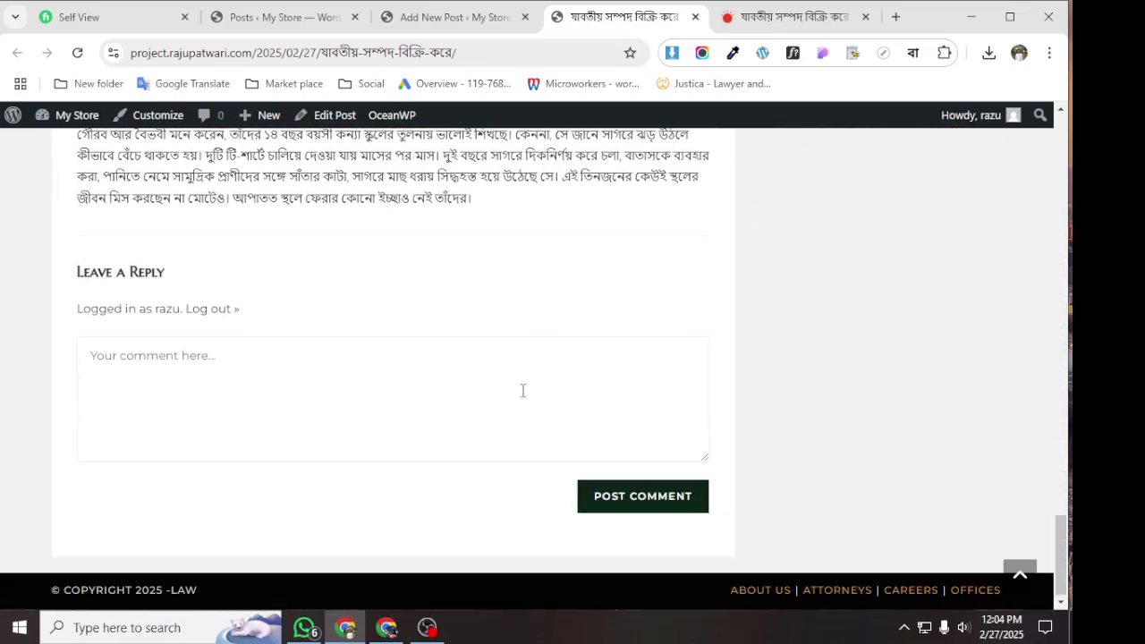
scroll(201, 333, "up", 20)
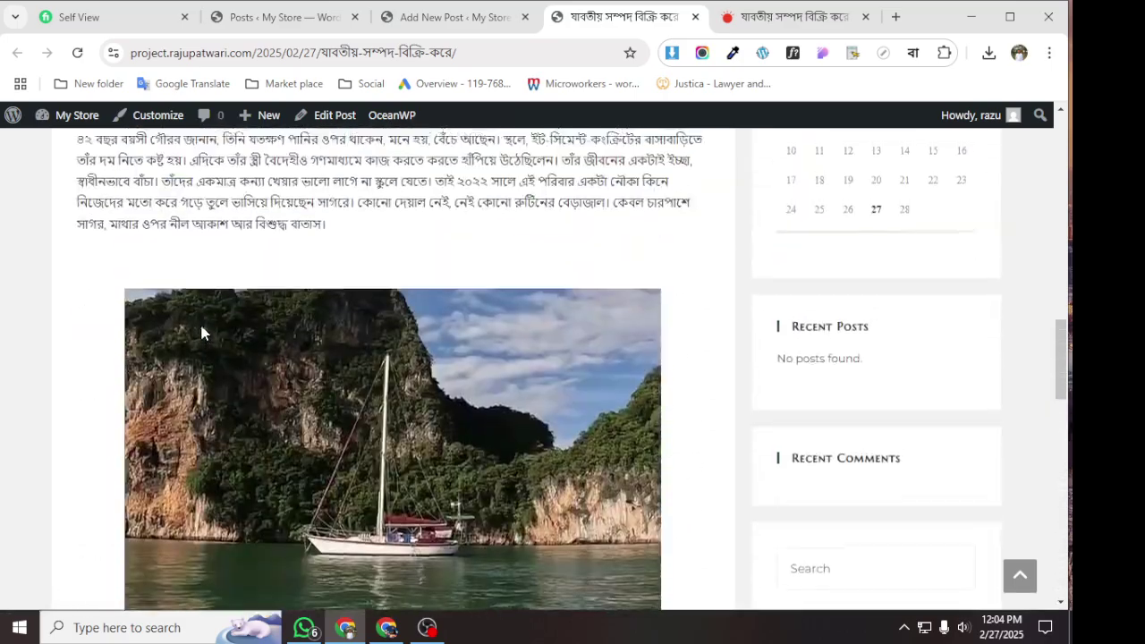
scroll(294, 366, "down", 3)
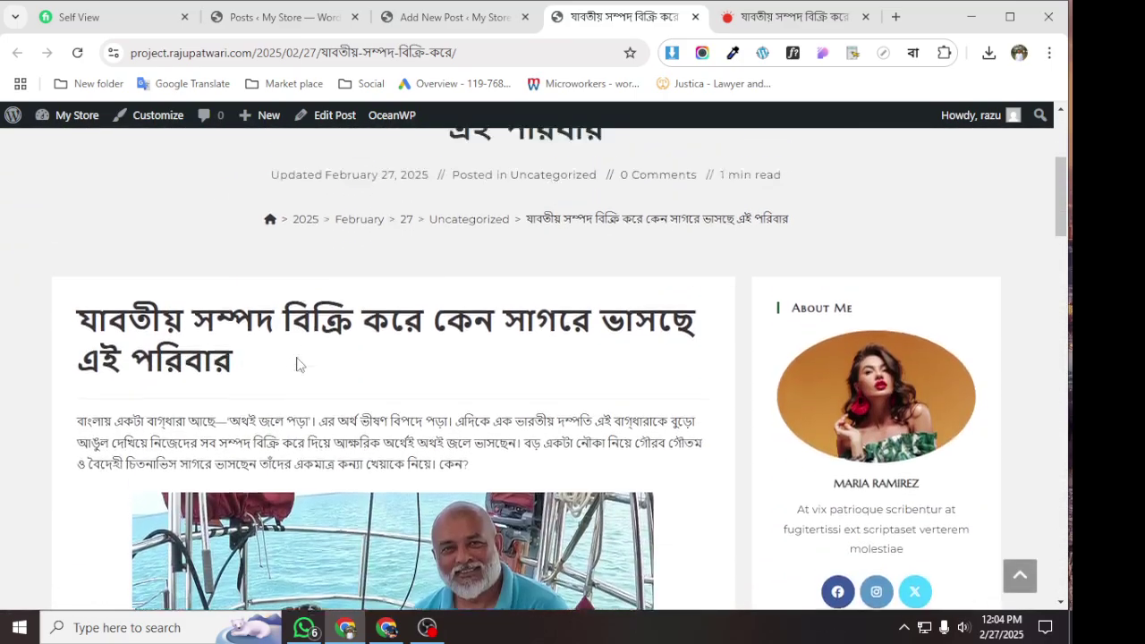